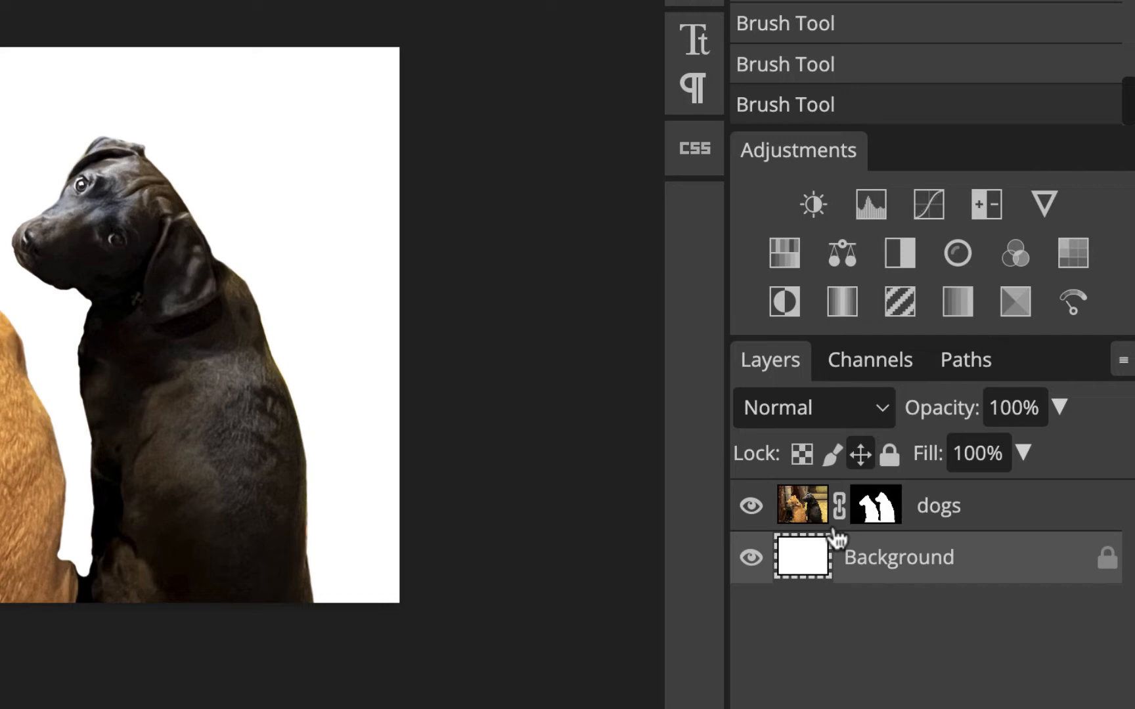
- Paste the copied wheat field photo behind the dogs, enlarge it to about 124%, and shift it so the house shows beside the black dog
key(ctrl+v)
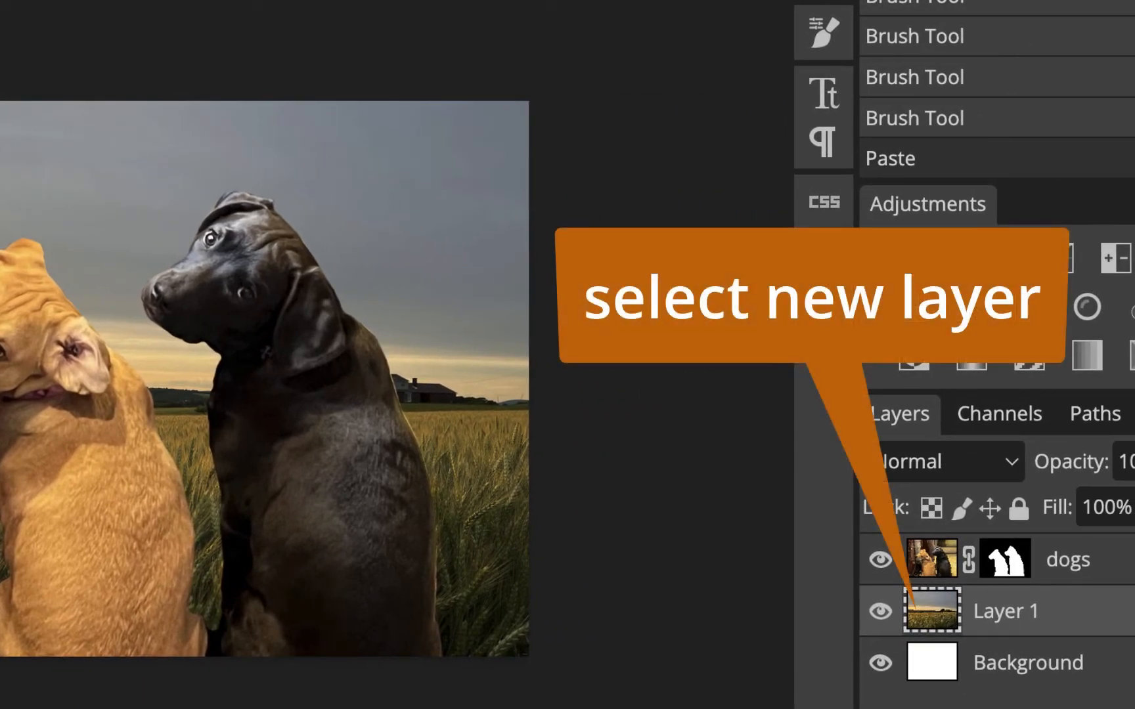
key(ctrl+alt+t)
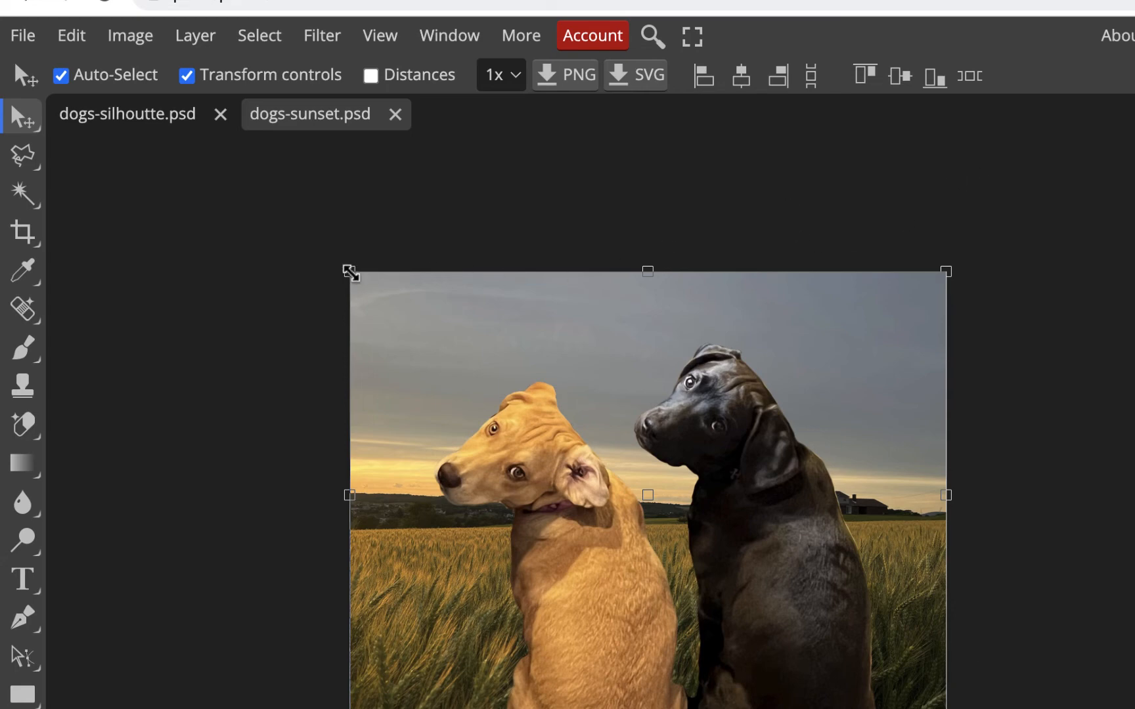
drag(351, 272, 208, 182)
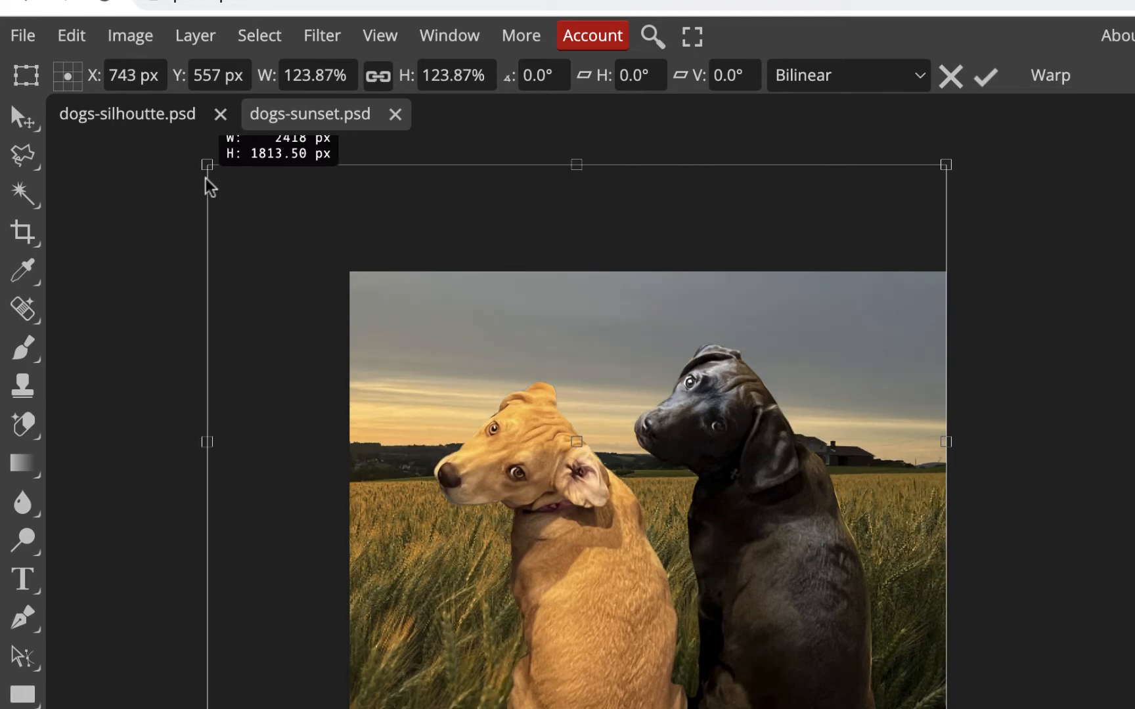
drag(864, 378, 951, 376)
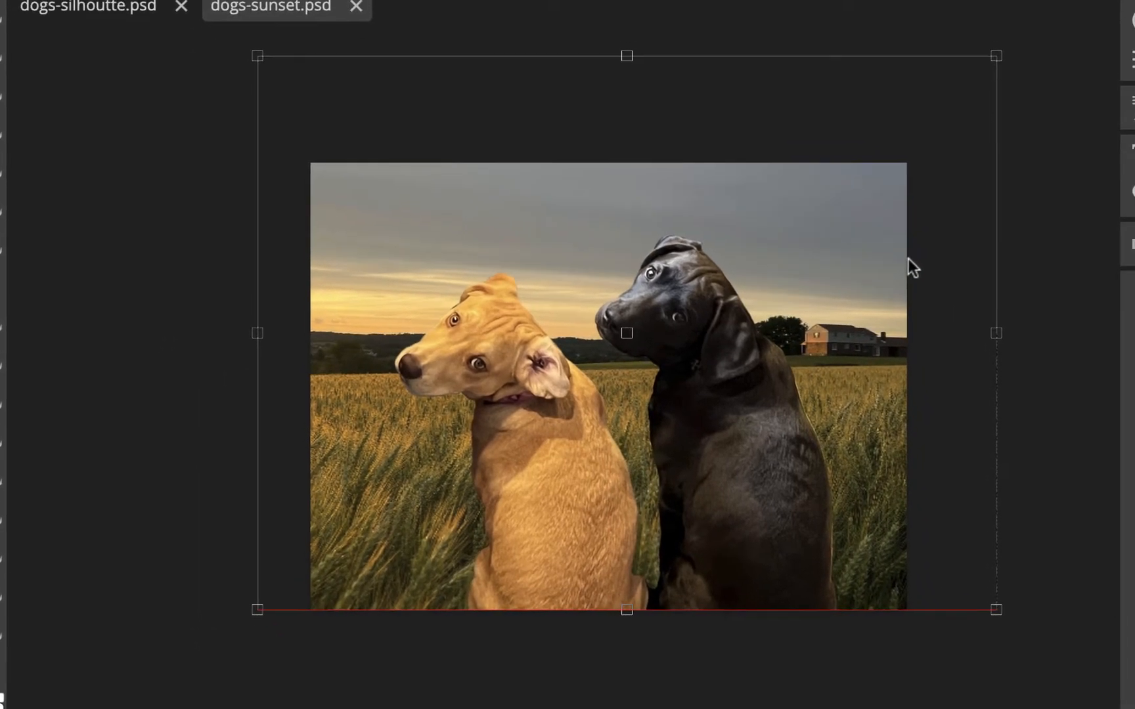
drag(907, 259, 909, 256)
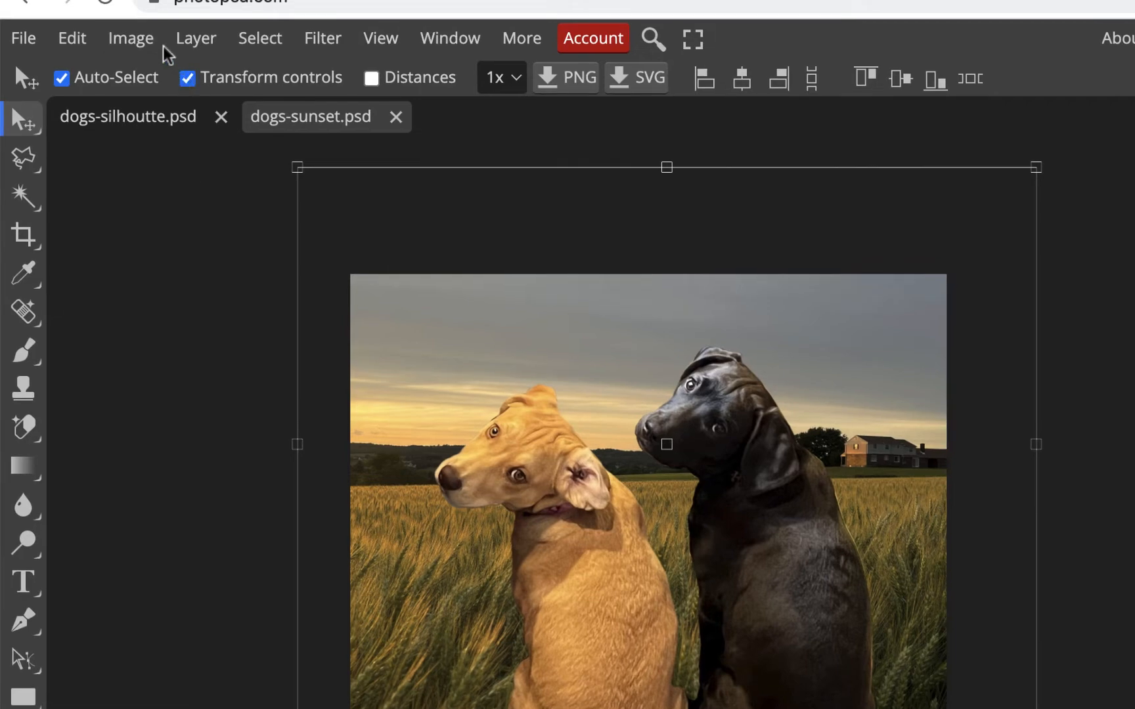
- Apply Levels to the wheat field layer with input black at 18 and midtones at 1.22
click(160, 44)
mouse_move(304, 116)
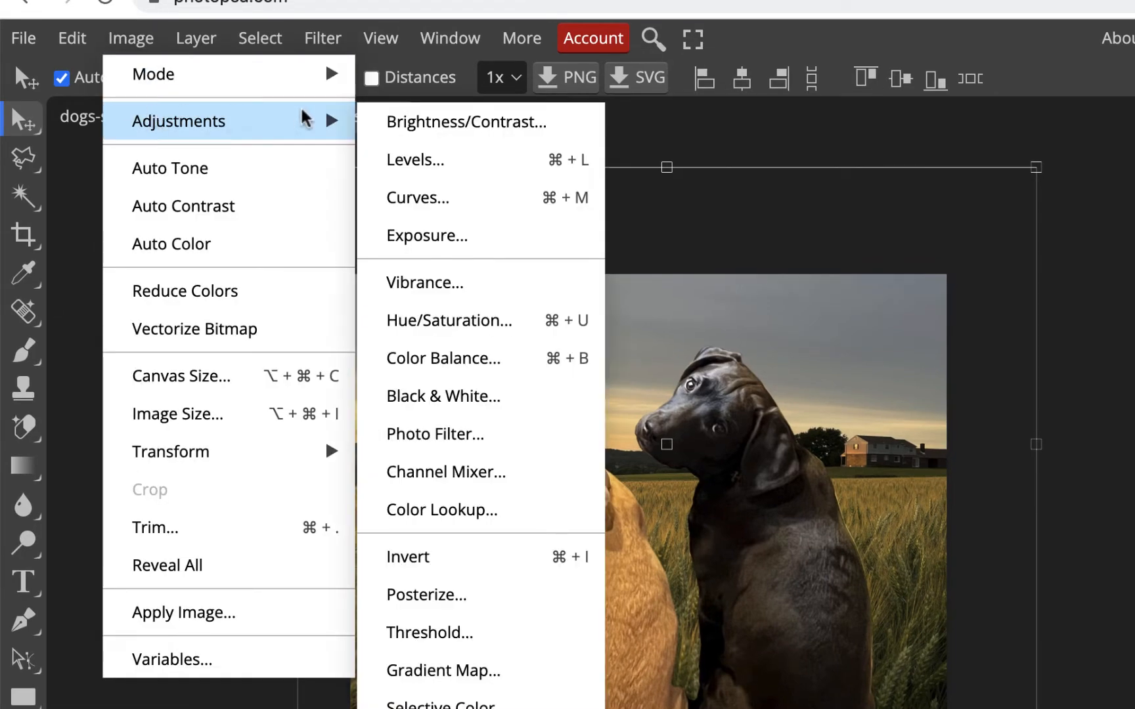
click(420, 167)
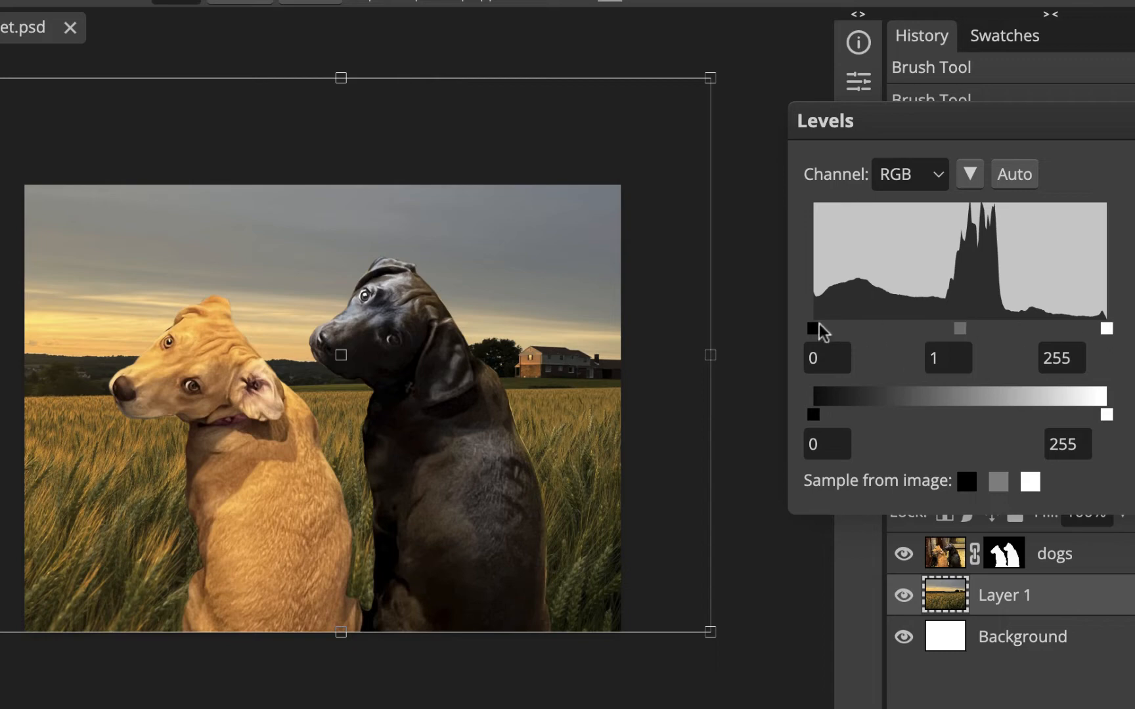
drag(958, 327, 947, 326)
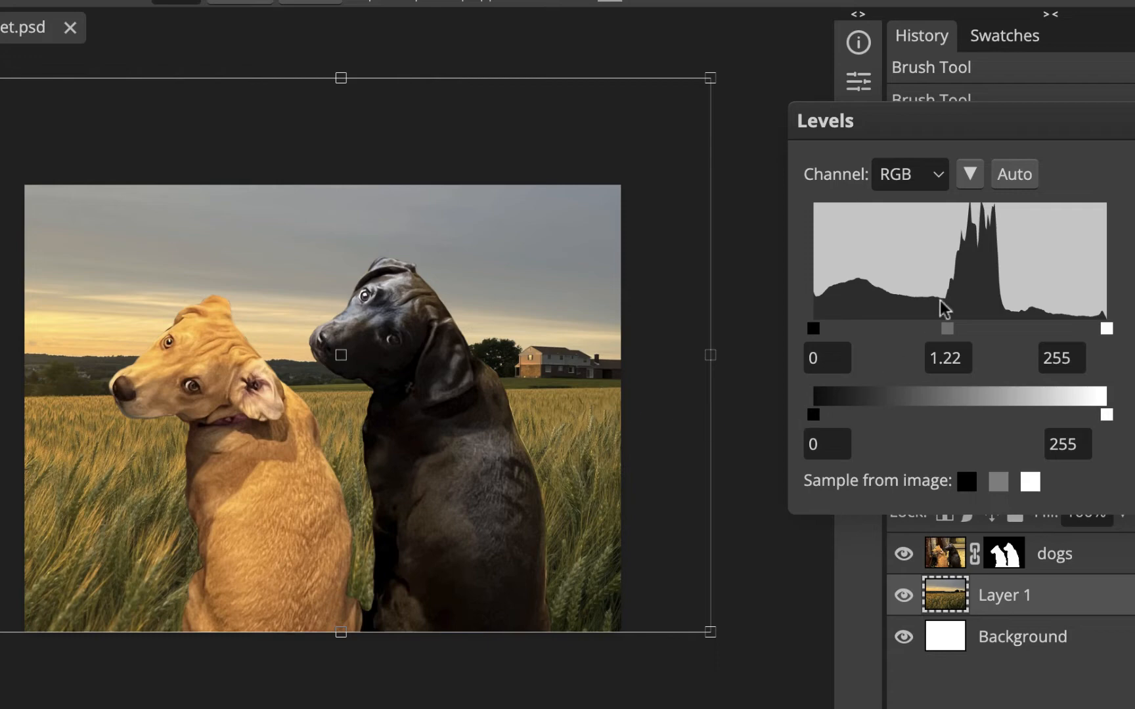
mouse_move(814, 334)
mouse_down()
mouse_move(895, 345)
mouse_move(793, 337)
mouse_move(829, 342)
mouse_up()
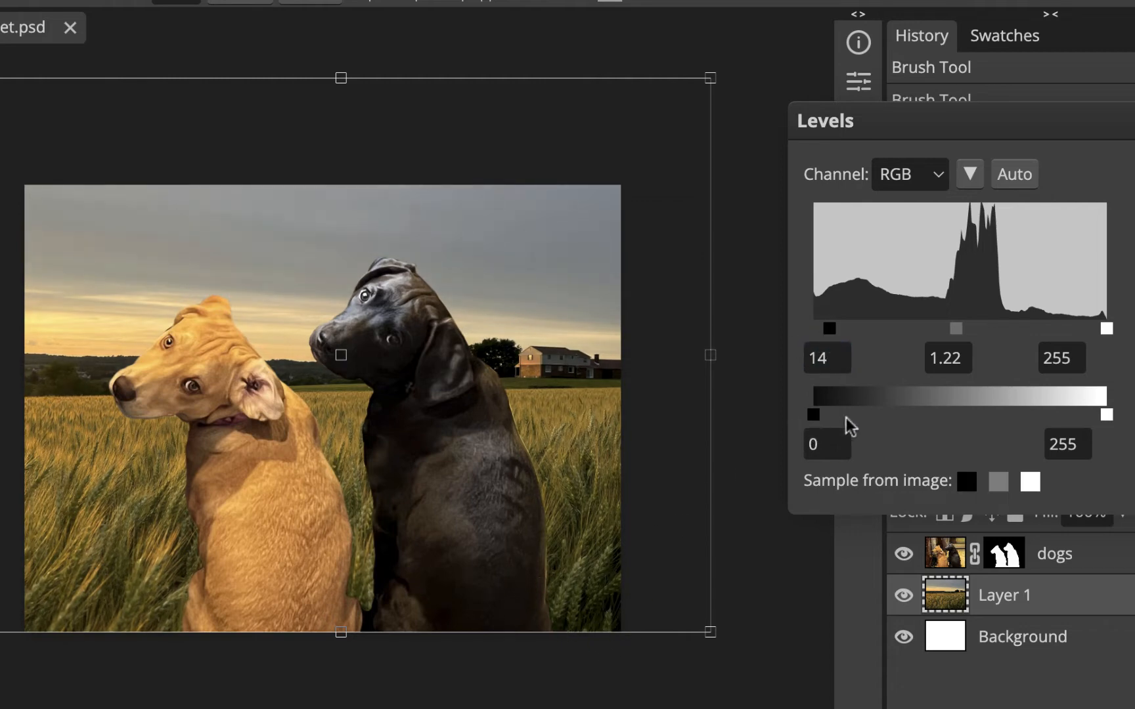
drag(829, 330, 833, 334)
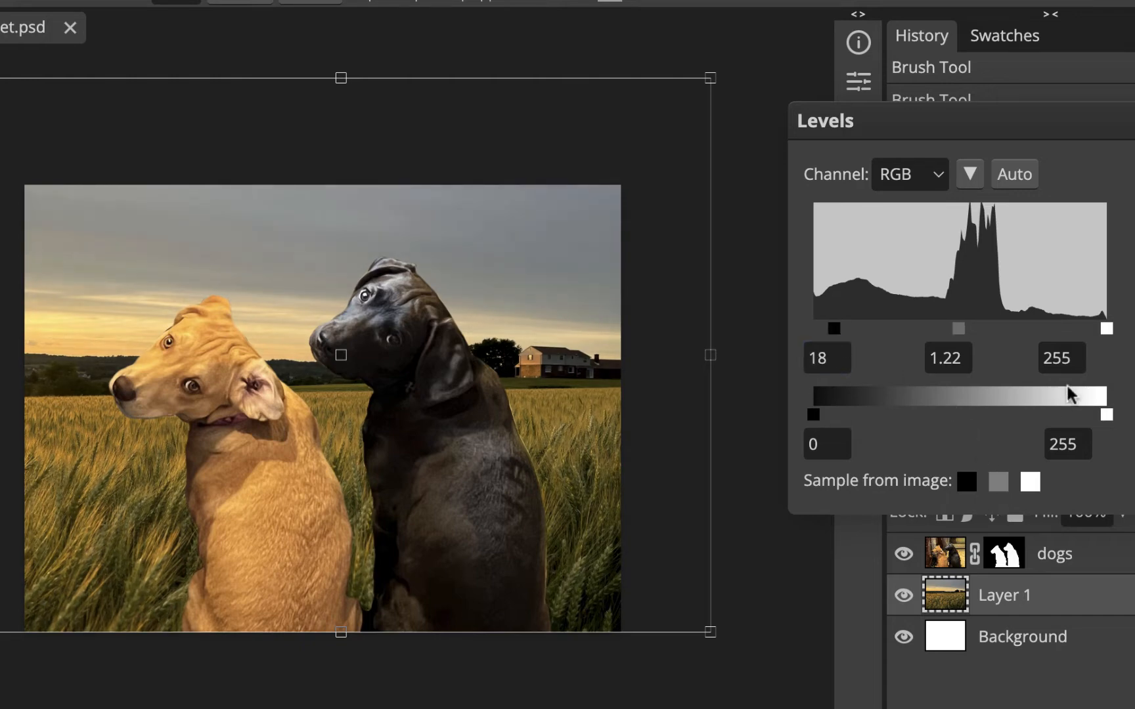
key(Return)
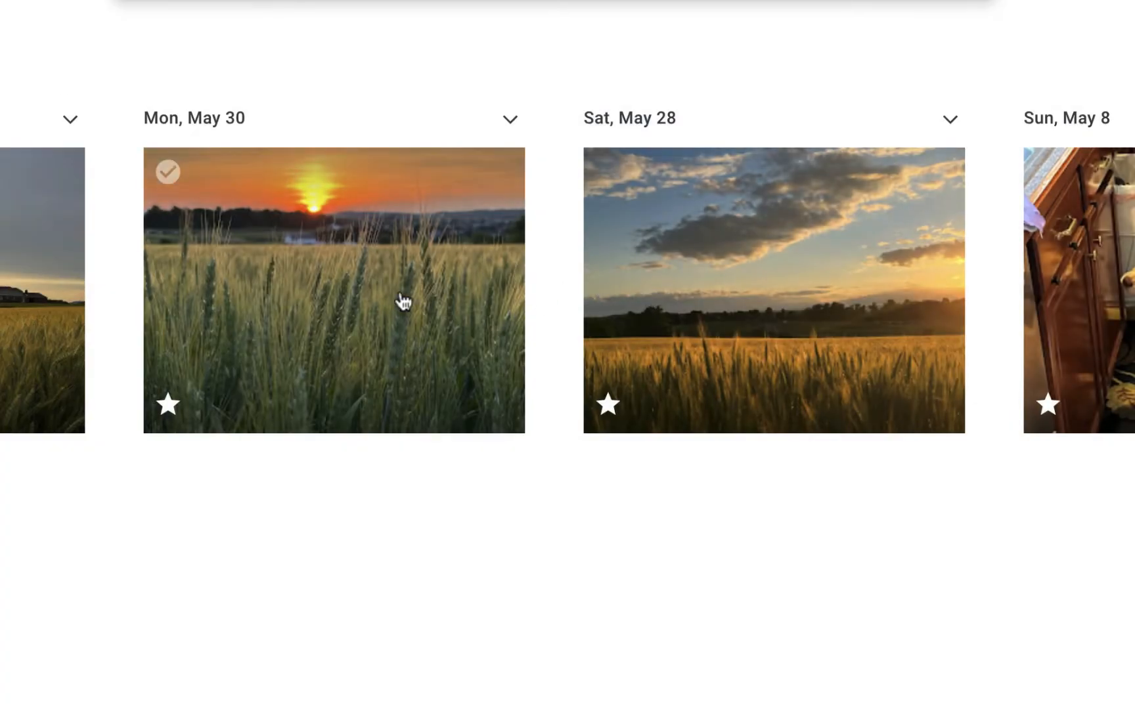
- Copy the May 30 orange sunset photo from the online photo library and paste it above Layer 1 in the dogs-sunset document
click(401, 297)
right_click(412, 307)
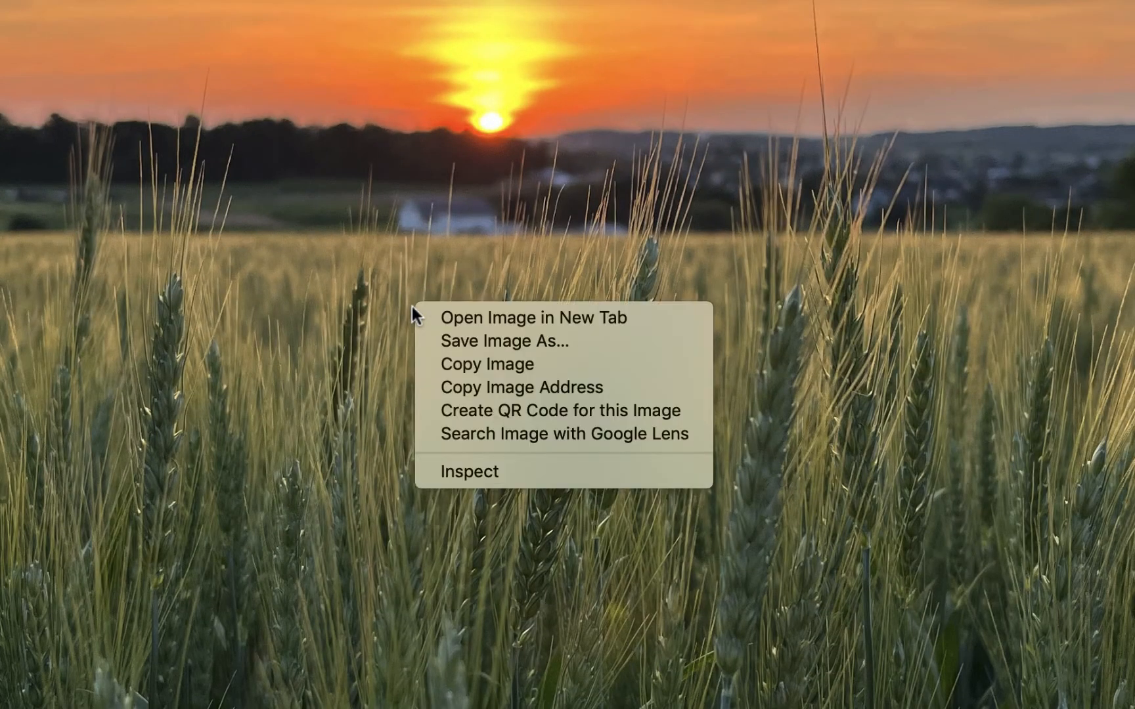
click(438, 364)
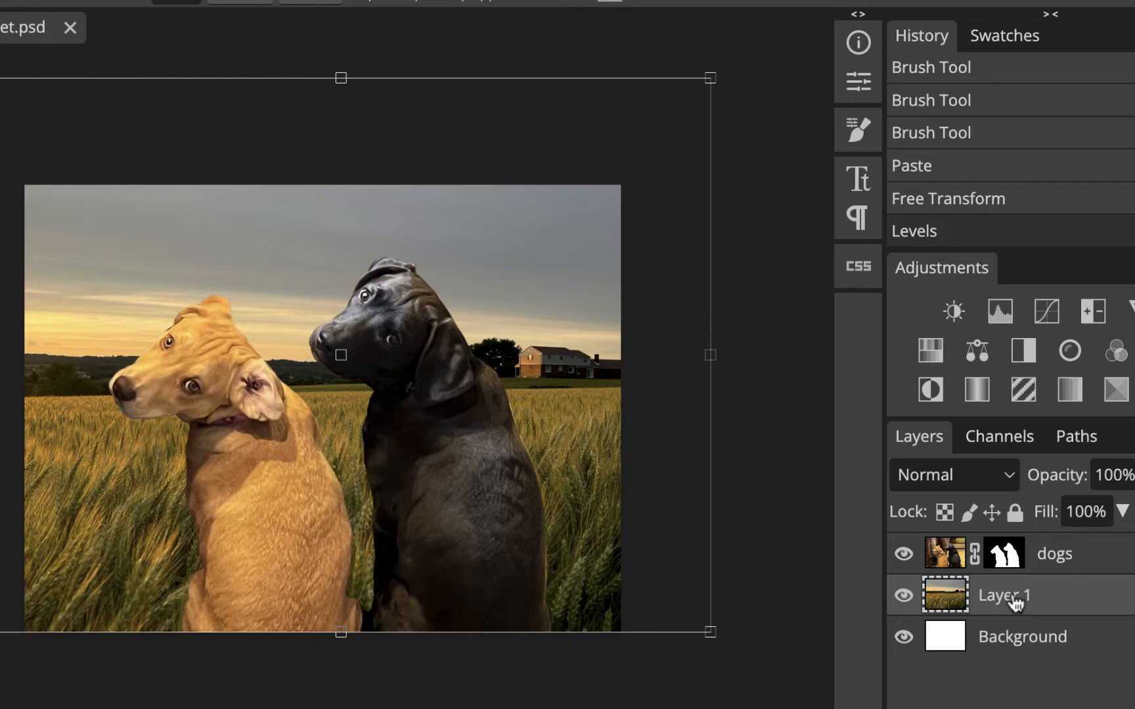
key(ctrl+v)
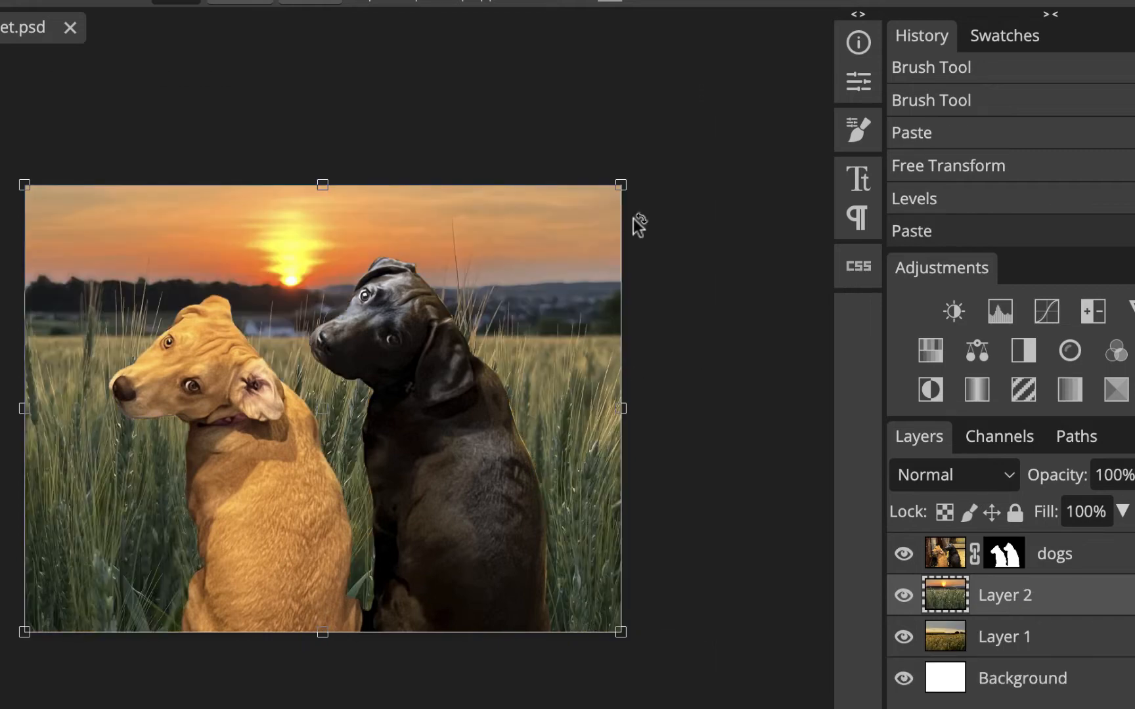
- Enlarge the pasted sunset photo slightly beyond the canvas and reposition it so the sun sits between the two dogs
drag(621, 184, 666, 147)
drag(564, 276, 544, 302)
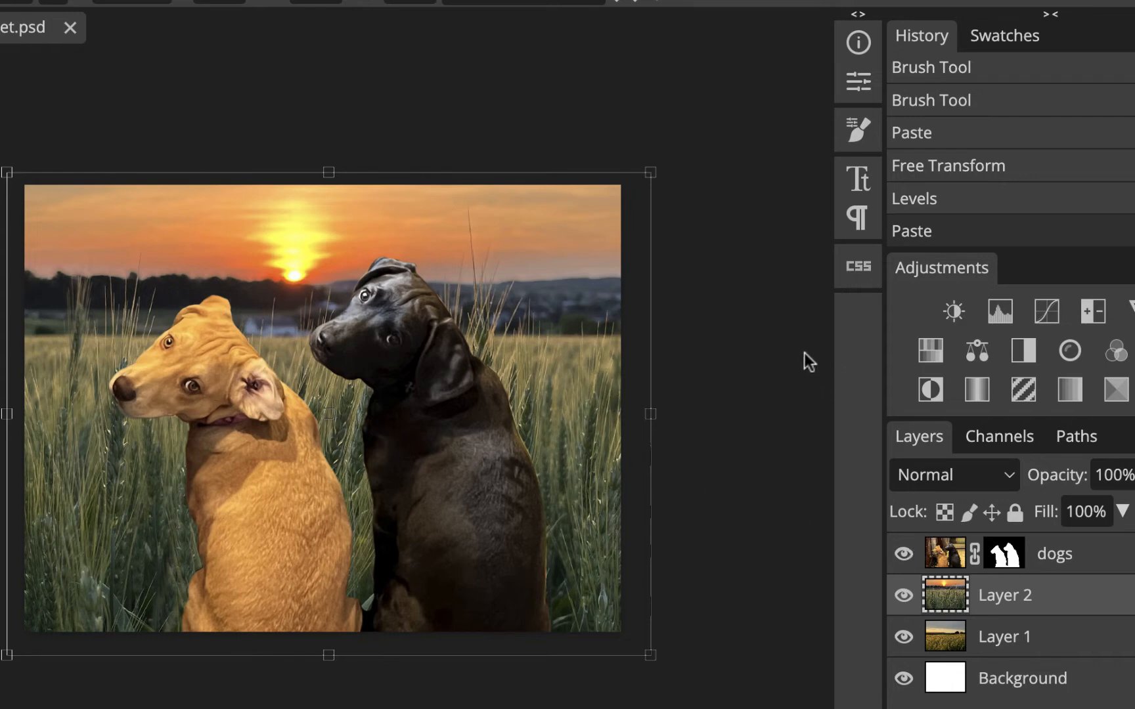
key(Return)
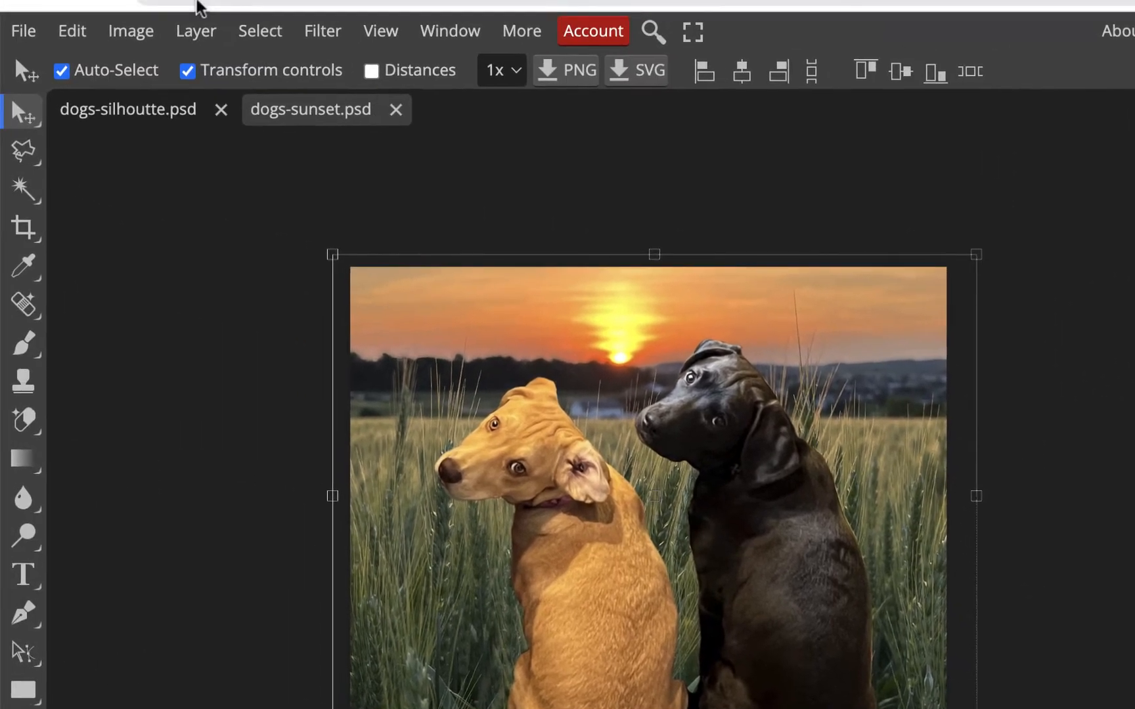
- Apply an orange Photo Filter with 28% density to the sunset layer, keeping Preserve Luminosity on
click(135, 31)
mouse_move(148, 125)
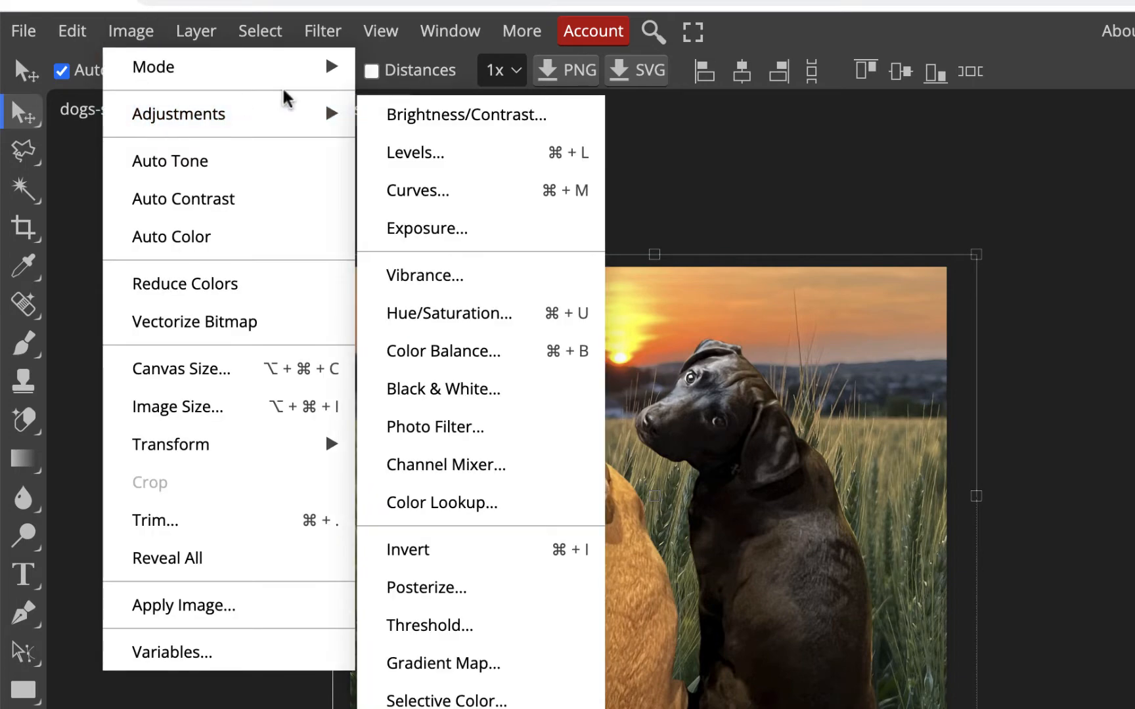
click(450, 432)
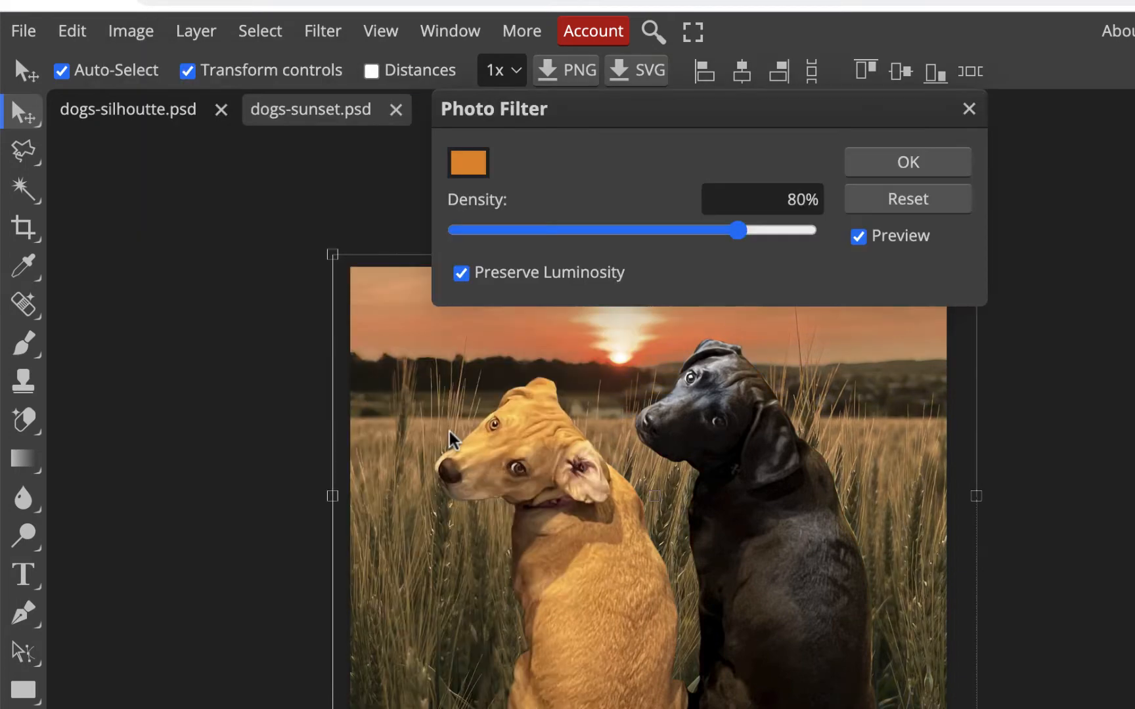
drag(598, 111, 1130, 92)
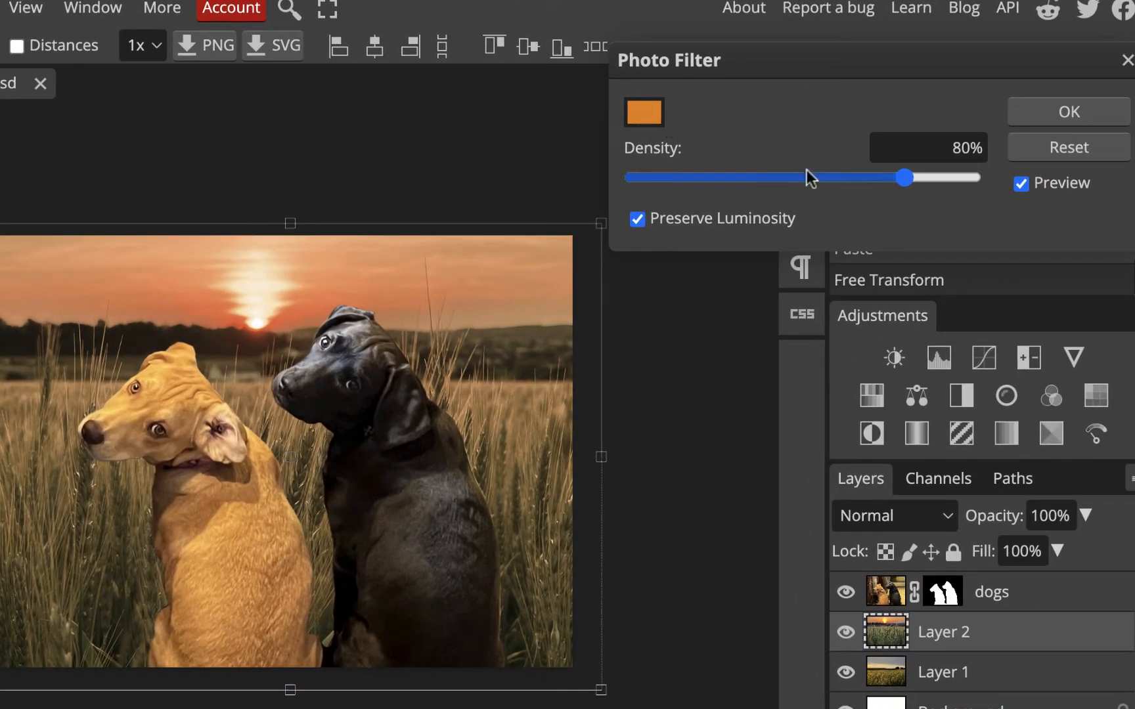
drag(895, 184, 726, 190)
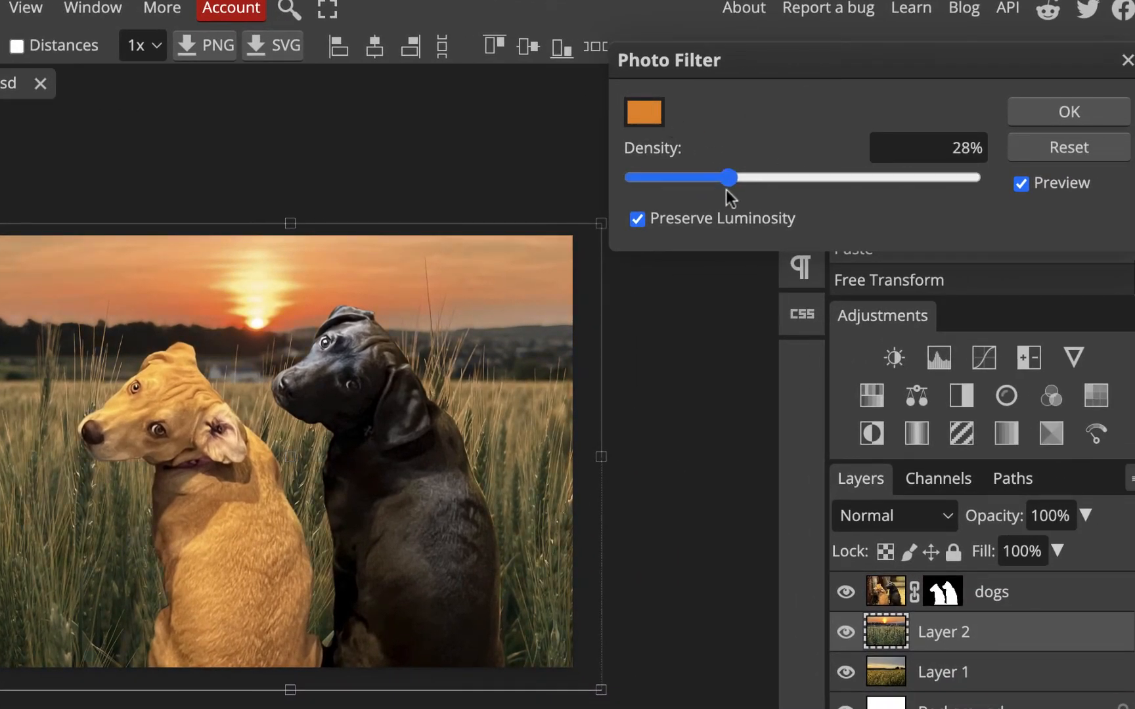
click(1020, 184)
click(1070, 113)
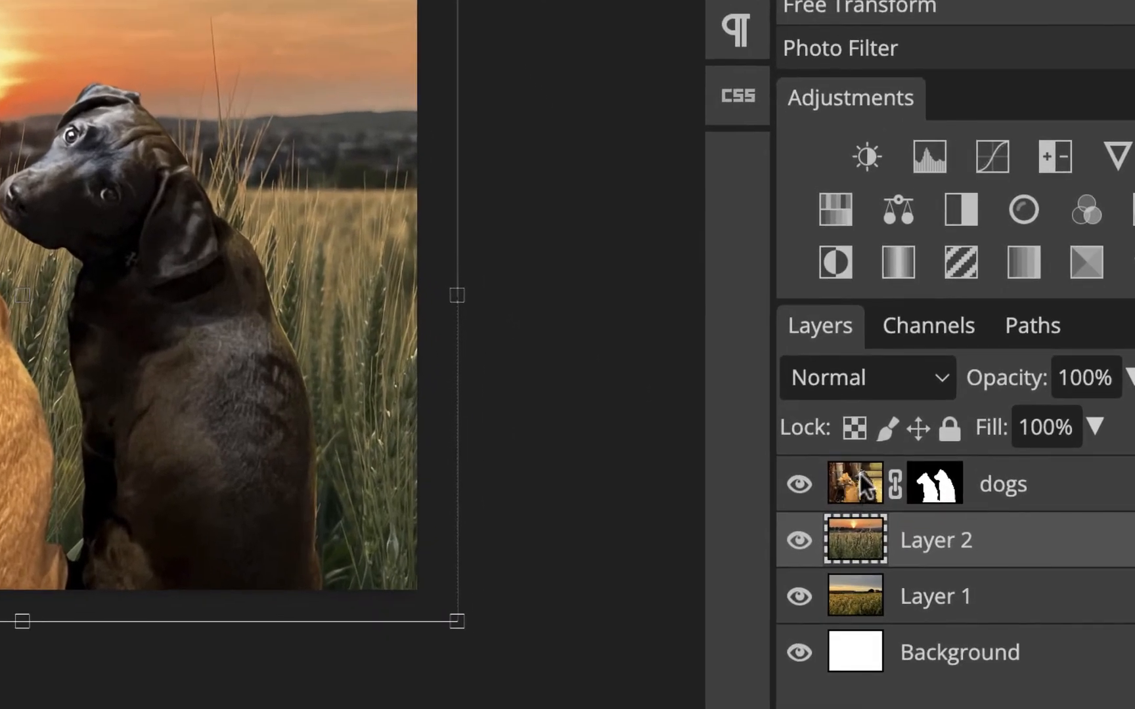
- Open the Shadows/Highlights adjustment for the dogs layer's image and compare the dogs with the preview on and off
click(862, 487)
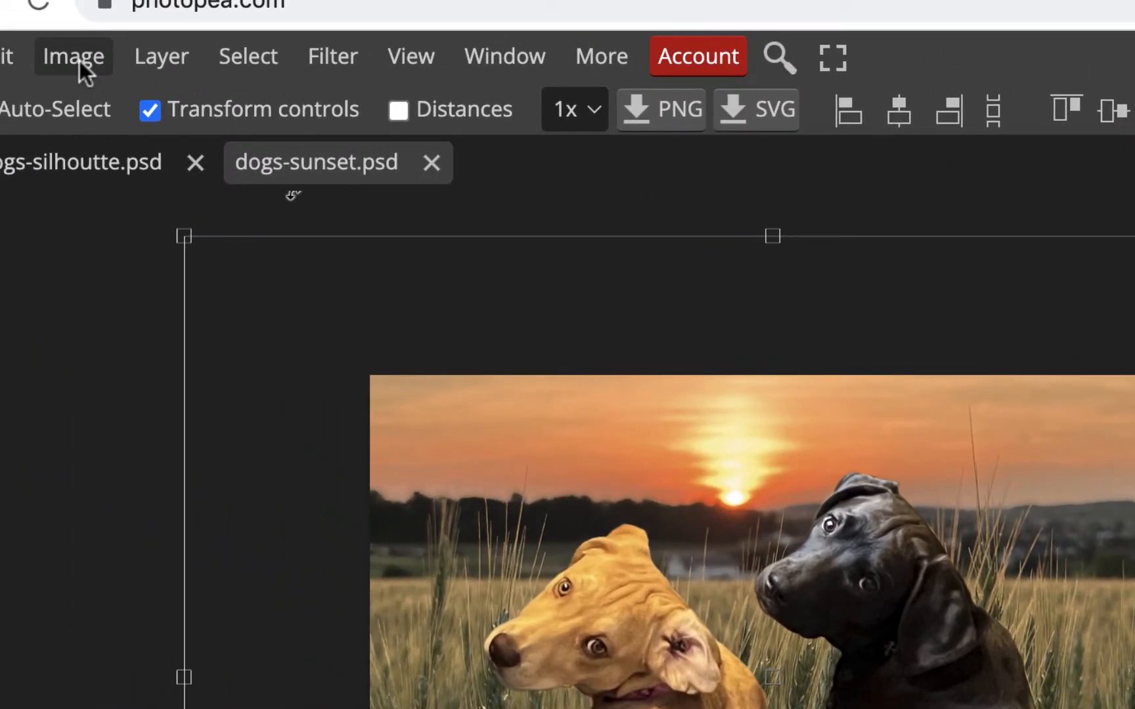
click(81, 60)
mouse_move(82, 165)
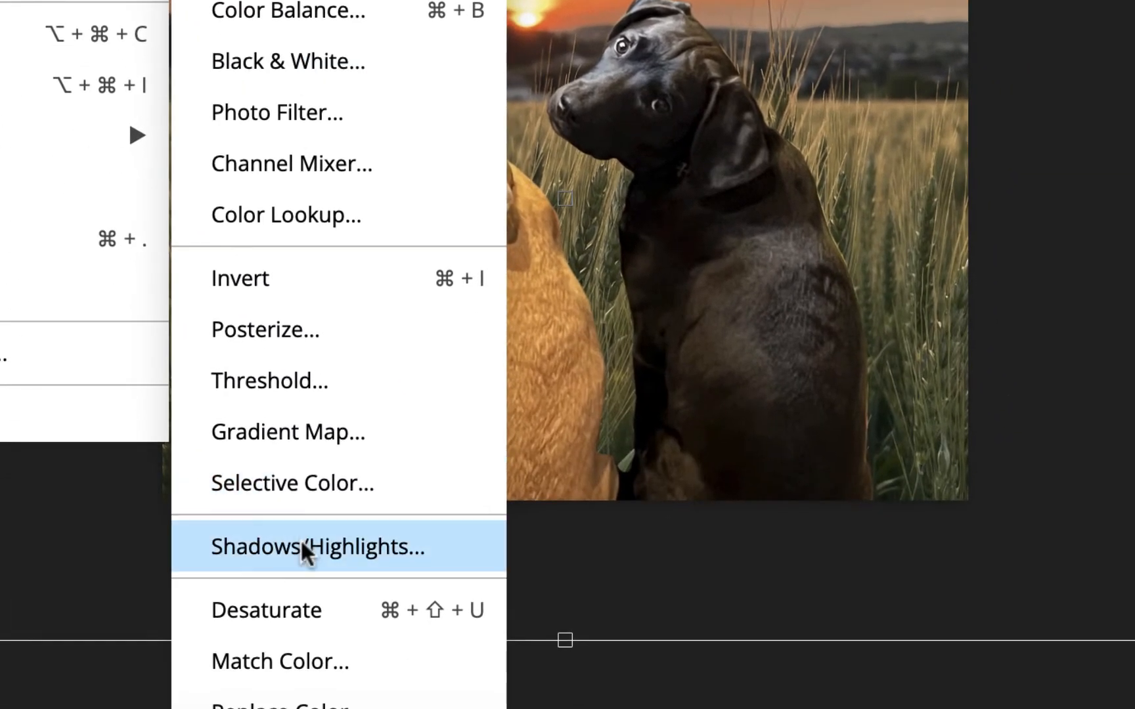
click(302, 542)
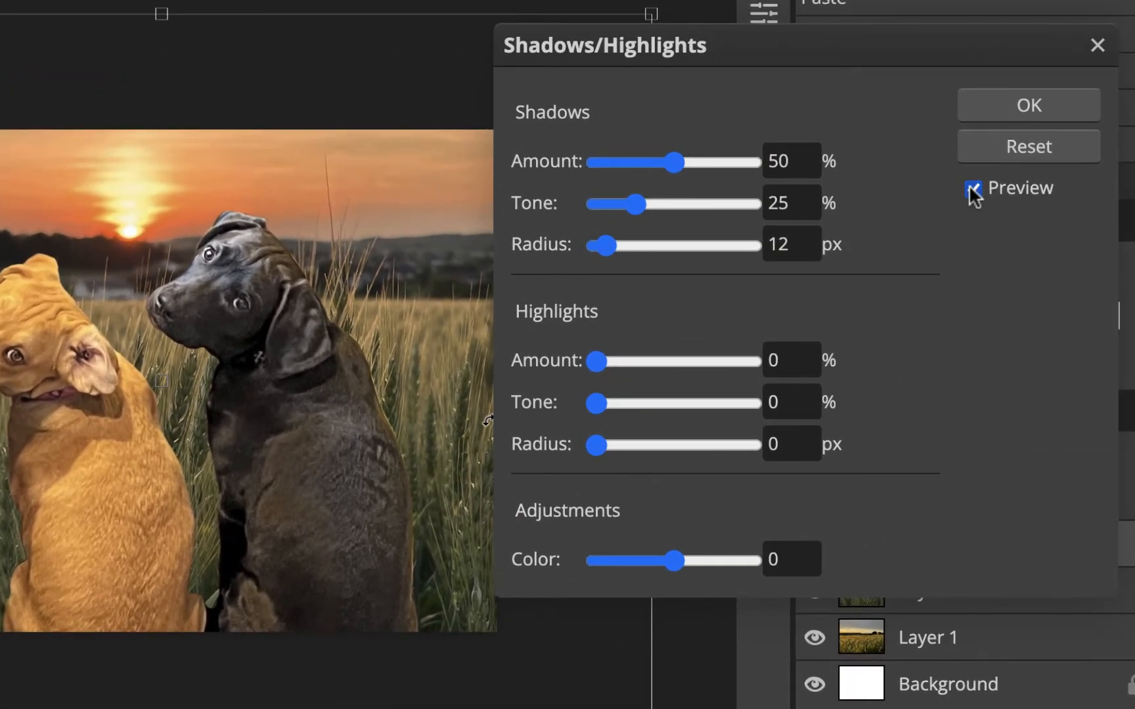
click(971, 186)
click(971, 186)
click(971, 187)
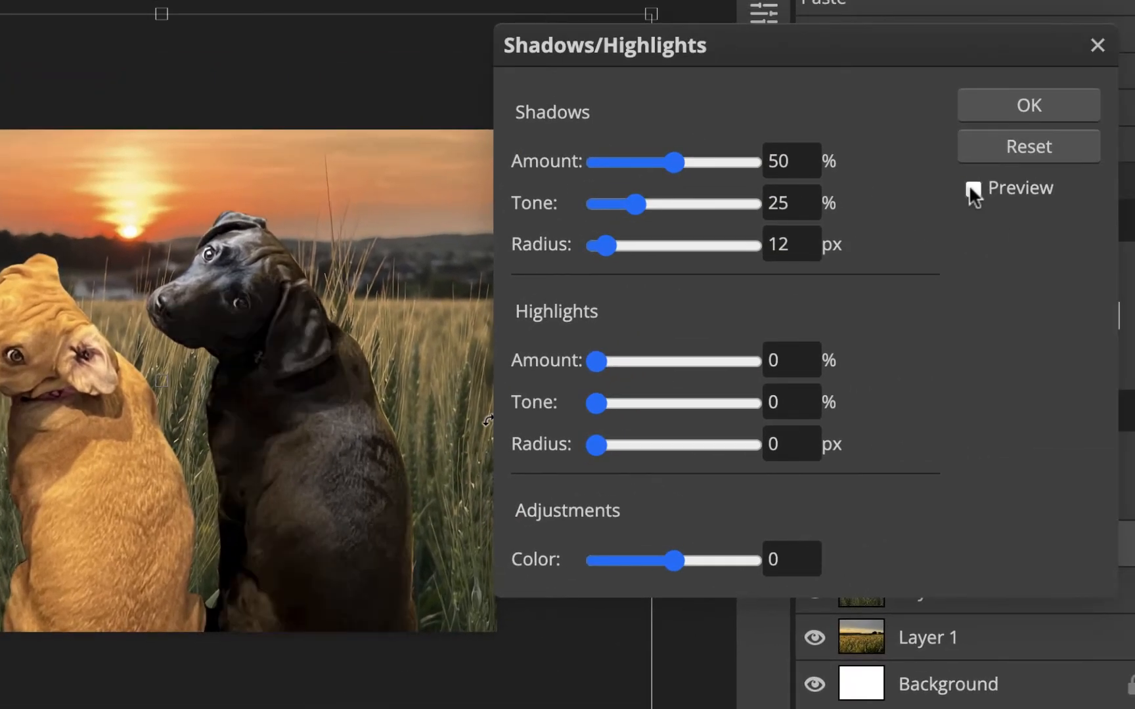
click(971, 188)
click(792, 166)
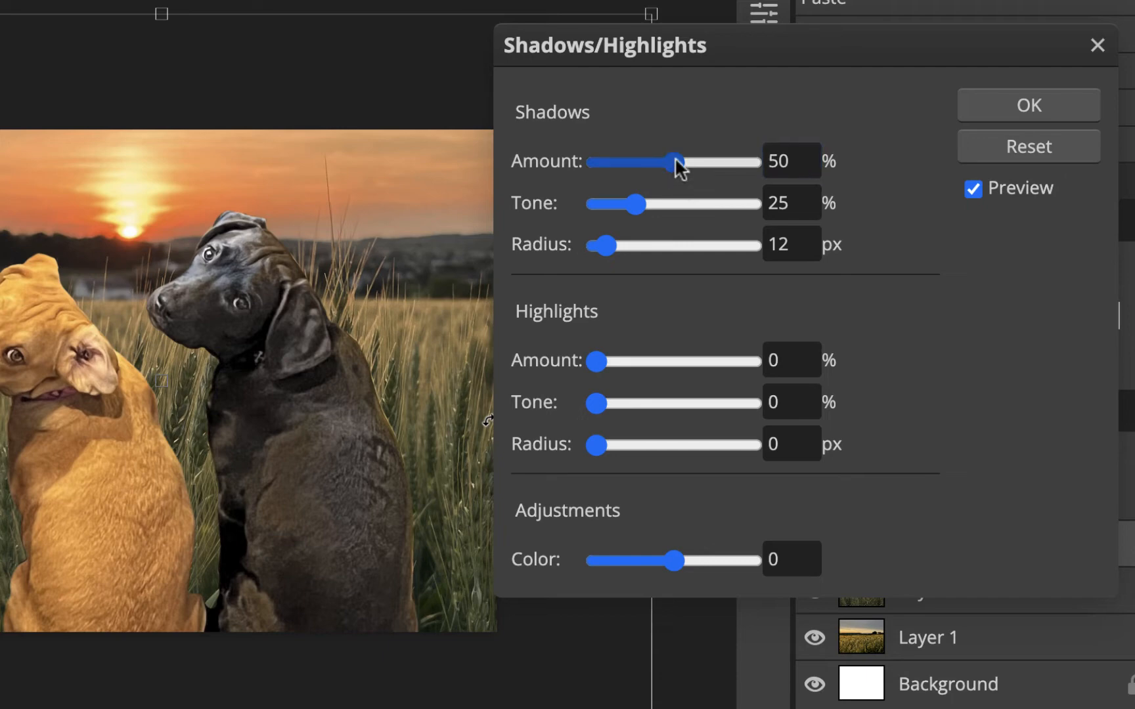
- Try a shadows amount of 16% on the dogs and compare it with the preview on and off
drag(674, 159, 616, 160)
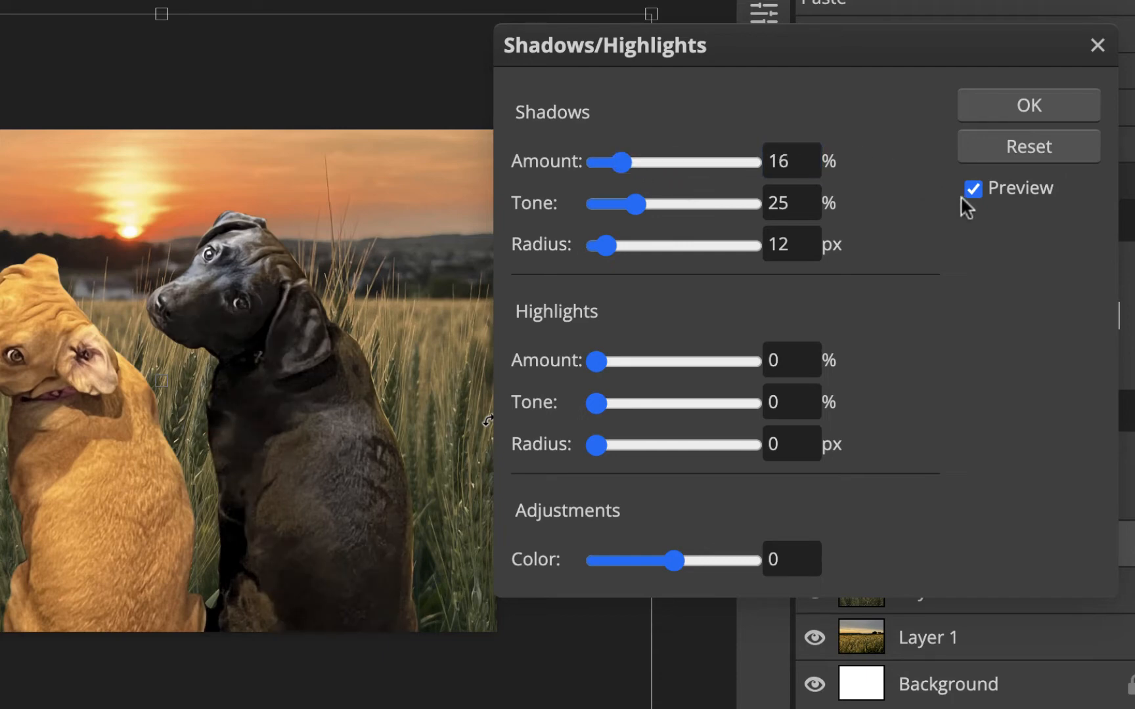
click(972, 187)
click(972, 187)
click(972, 187)
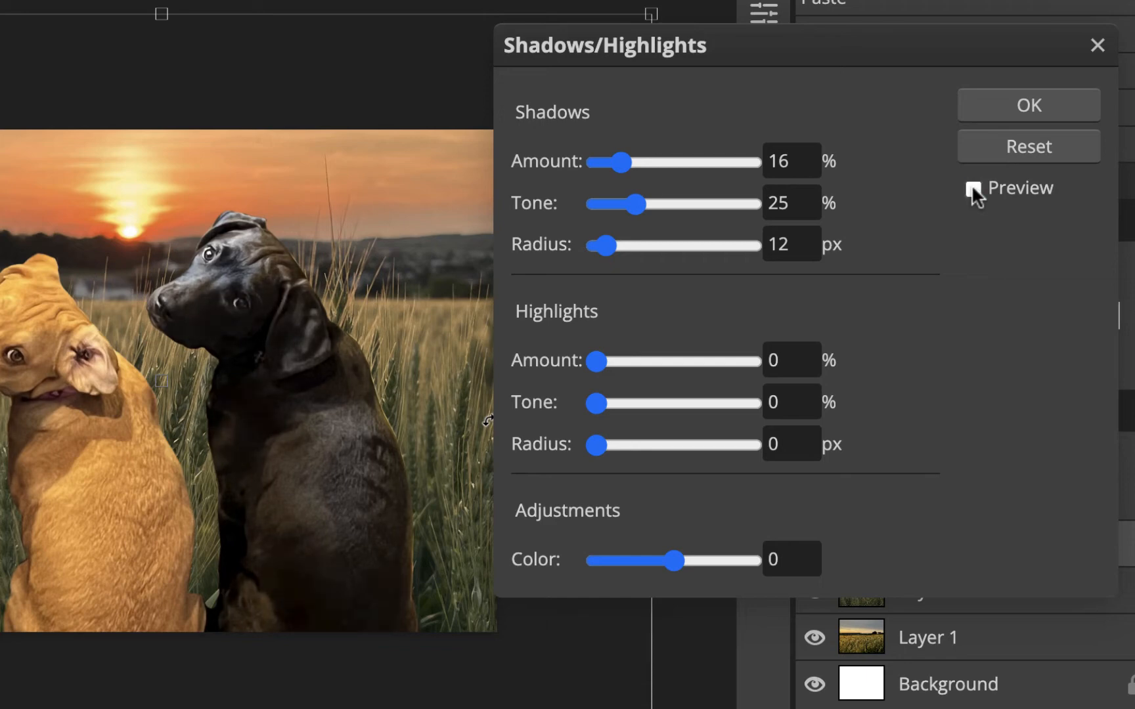
click(972, 187)
click(972, 187)
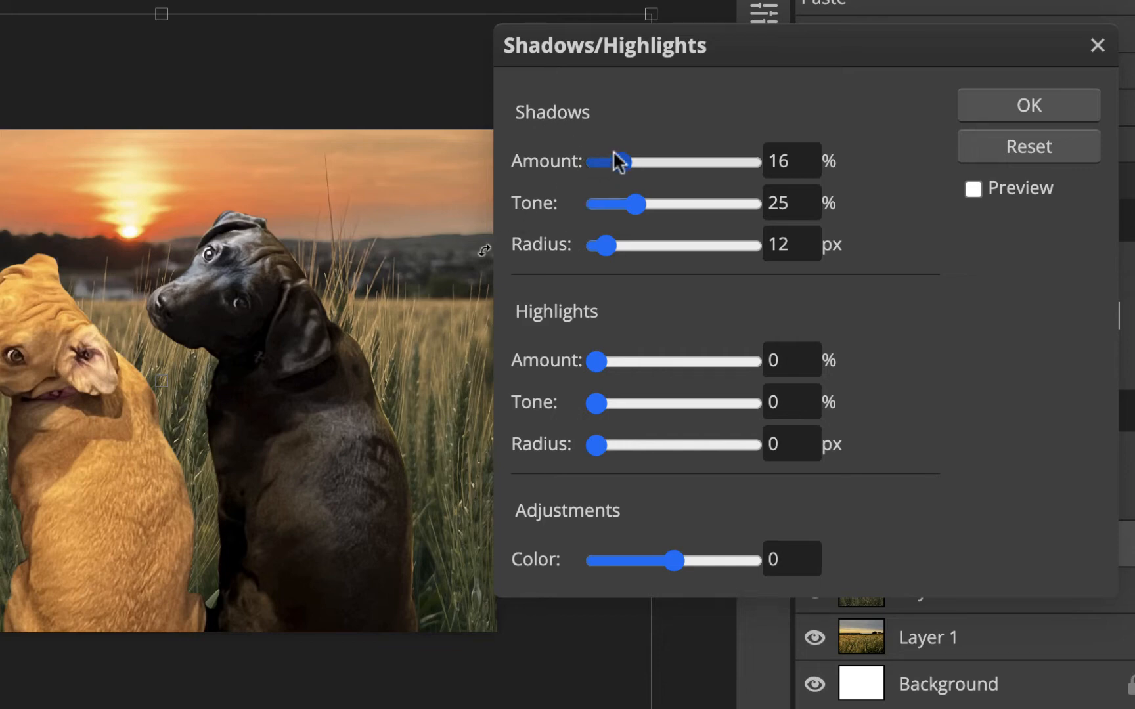
- Set the shadows amount to 6% and apply the Shadows/Highlights adjustment with the preview on
drag(621, 163, 604, 163)
click(975, 189)
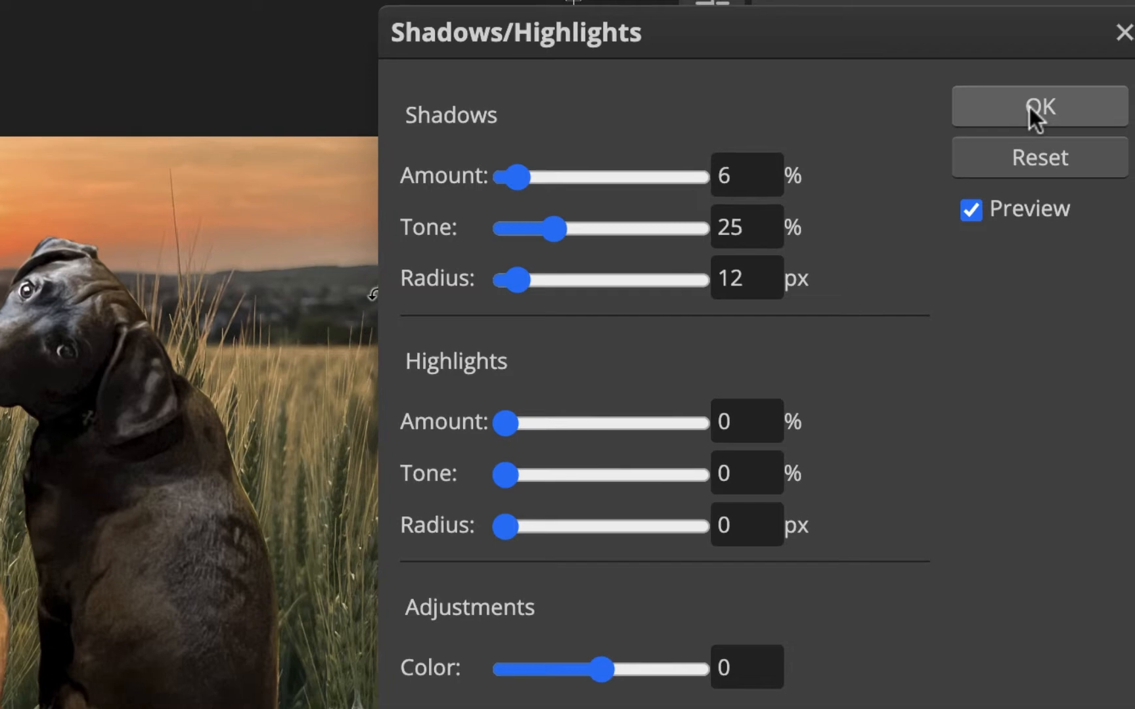
click(1032, 108)
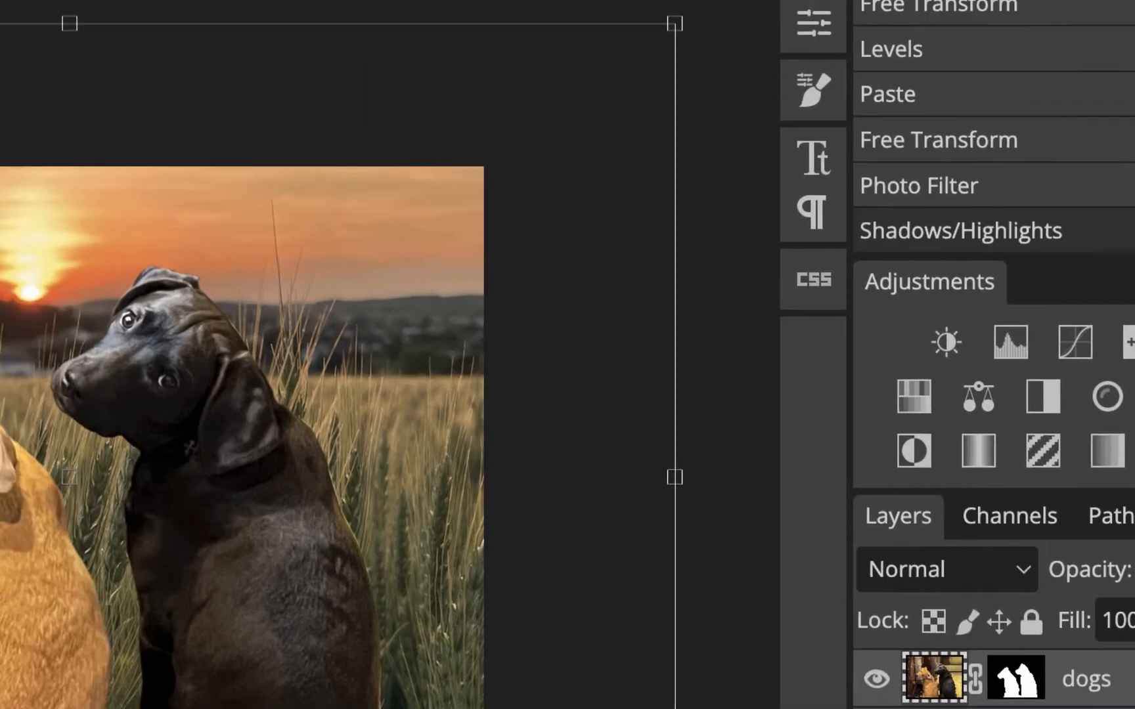
- Apply Levels to the dogs layer with the input white level at 238
click(41, 44)
mouse_move(292, 198)
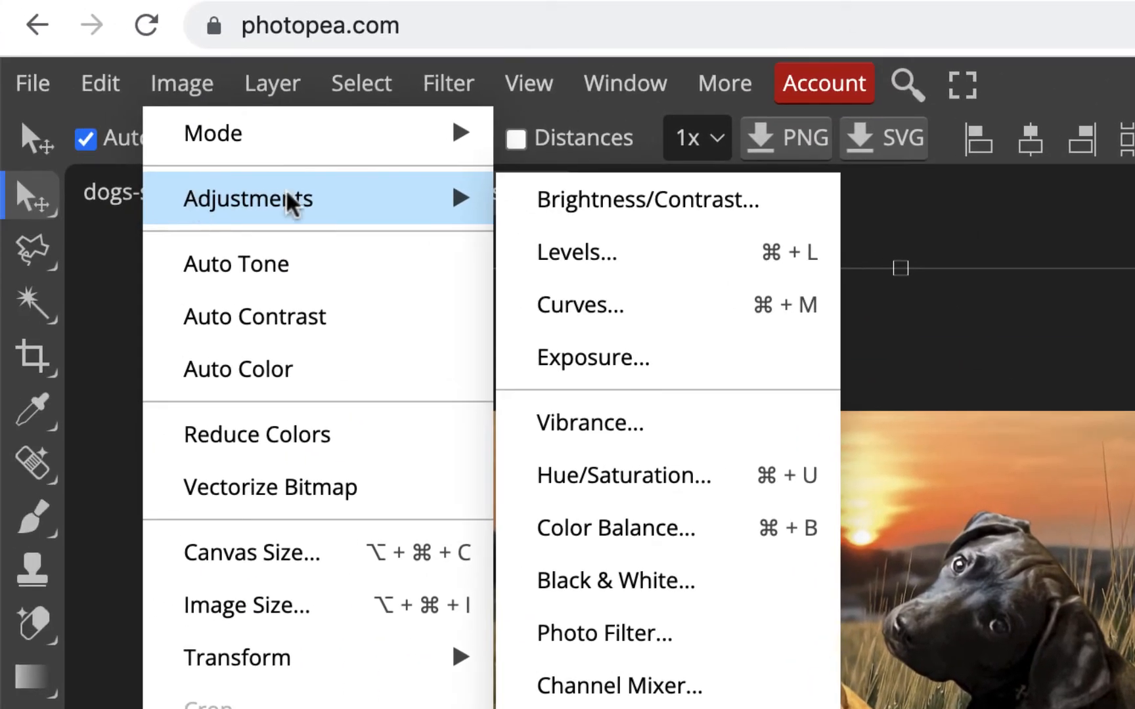
click(630, 257)
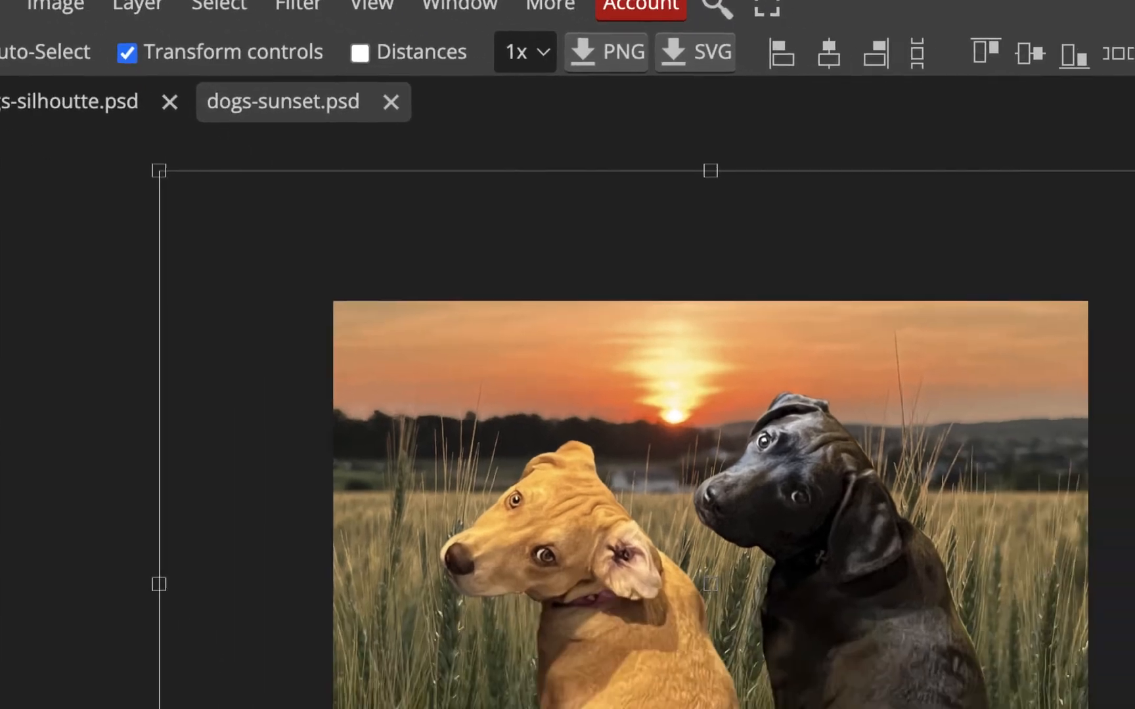
drag(1111, 221, 1074, 210)
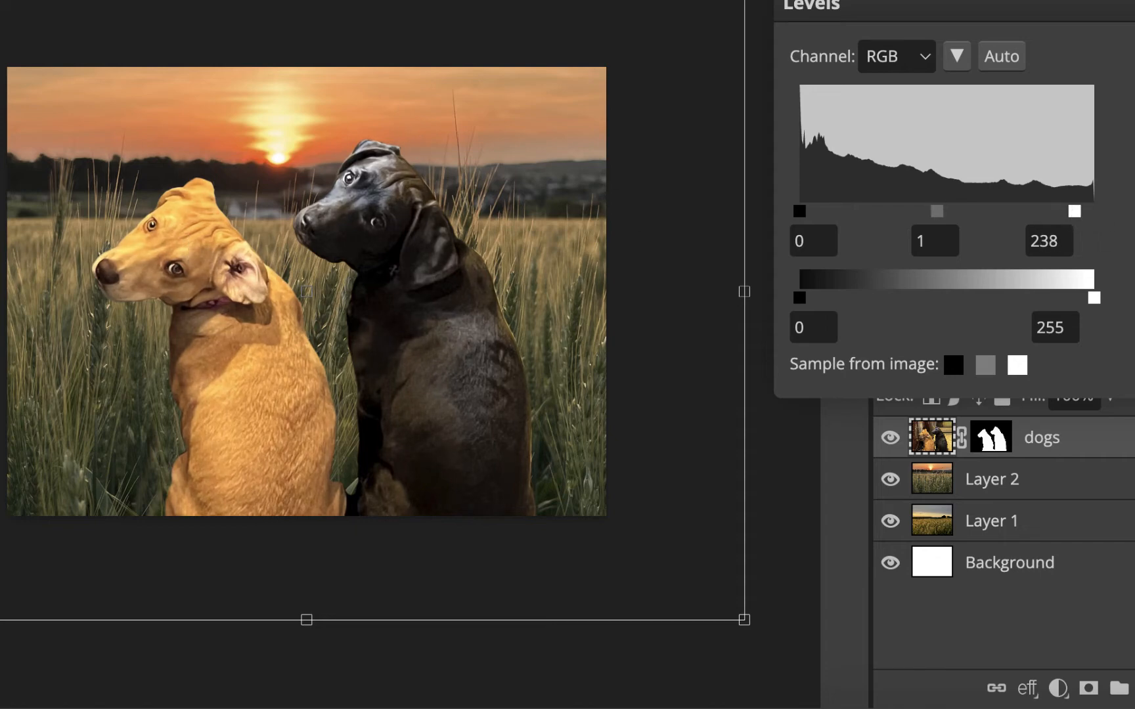
key(Return)
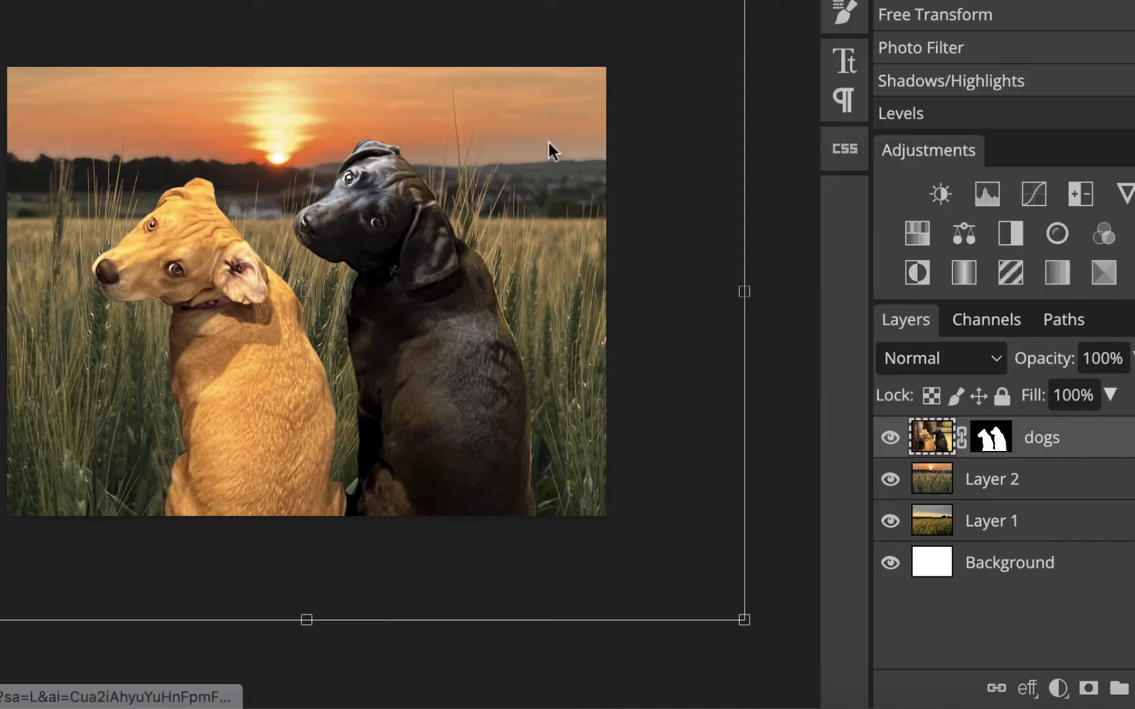
- Compare the dogs with Layer 2 hidden and shown, and copy the golden wheat field photo with the cloudy sunset sky
click(891, 481)
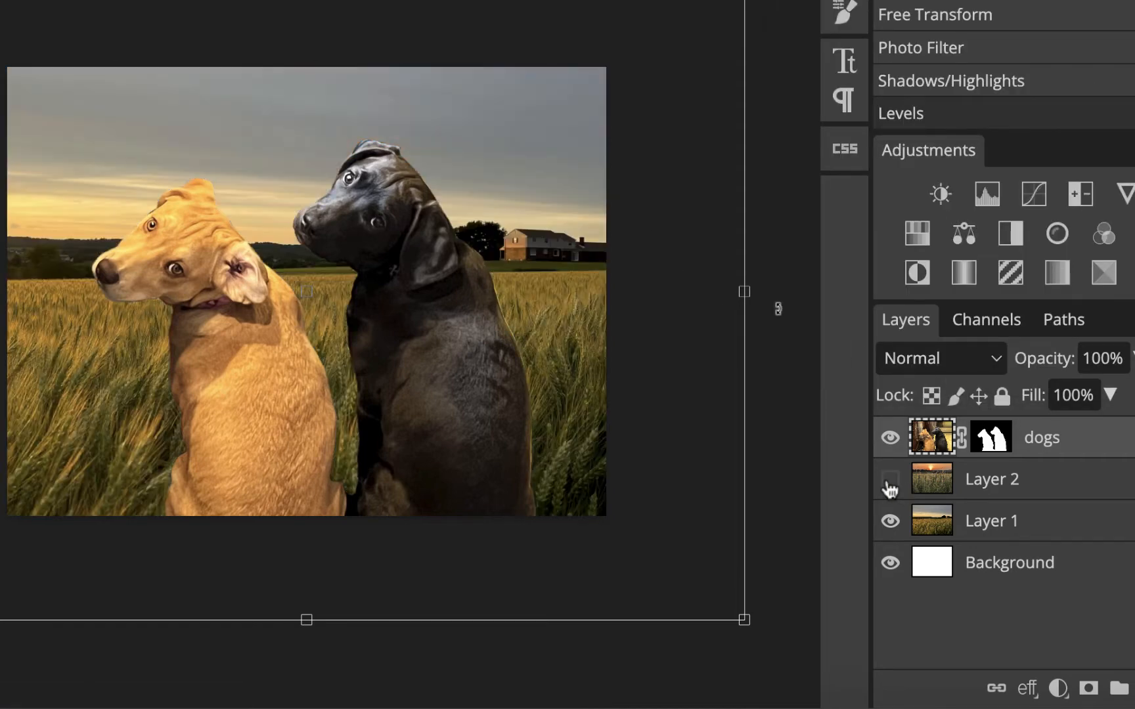
click(890, 486)
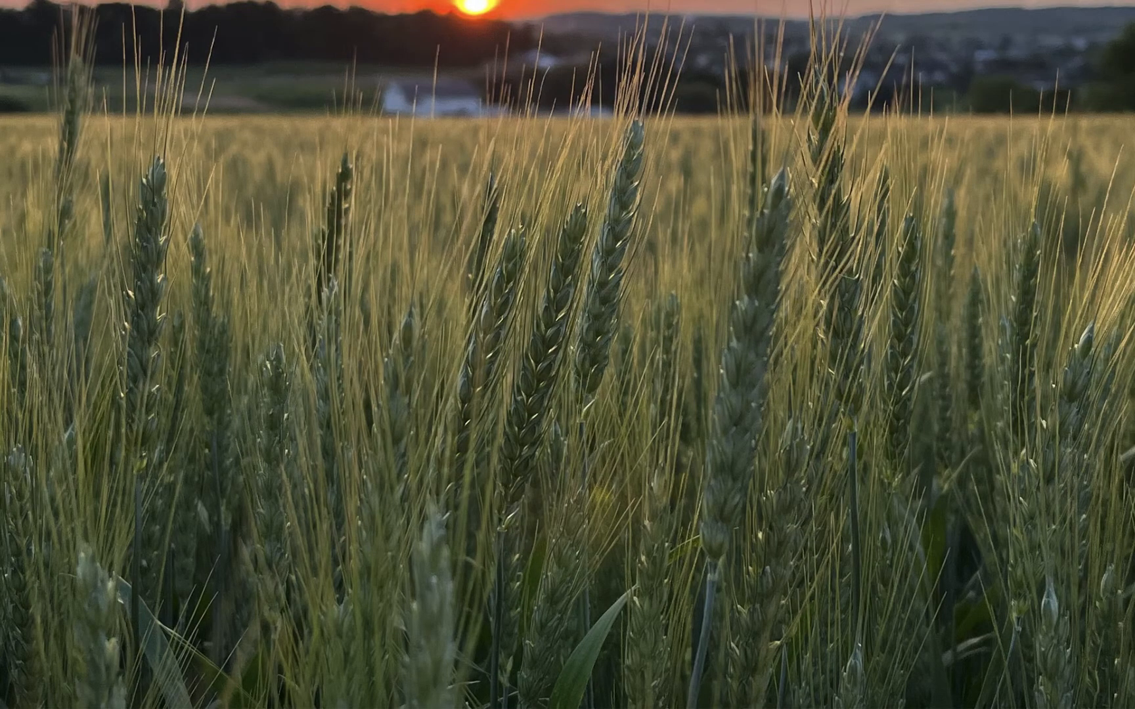
key(Escape)
click(788, 181)
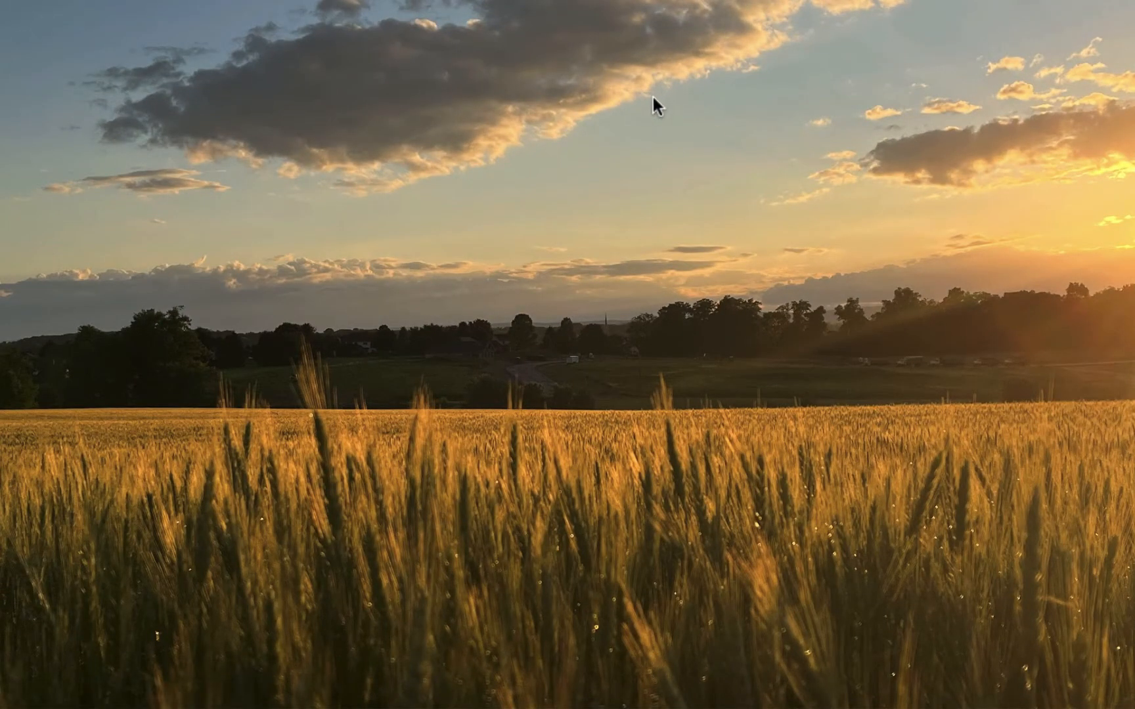
right_click(814, 205)
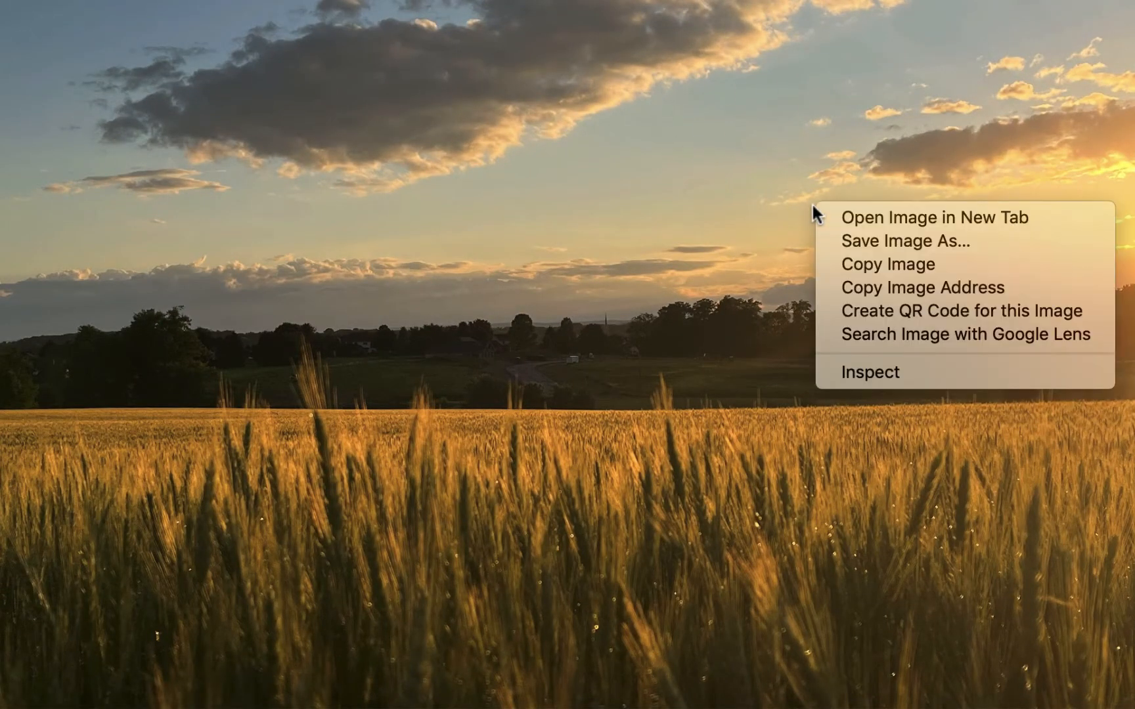
click(851, 264)
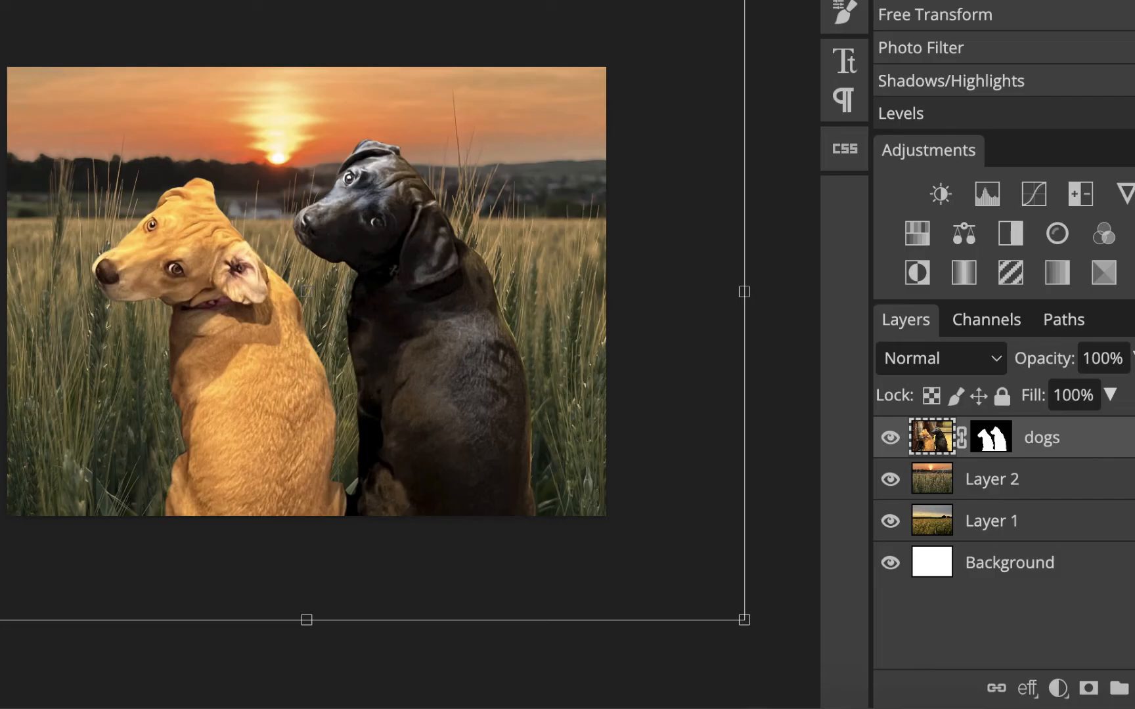
- Paste the copied field photo above Layer 2, enlarge it to about 114% and shift it to cover the canvas evenly
click(1006, 499)
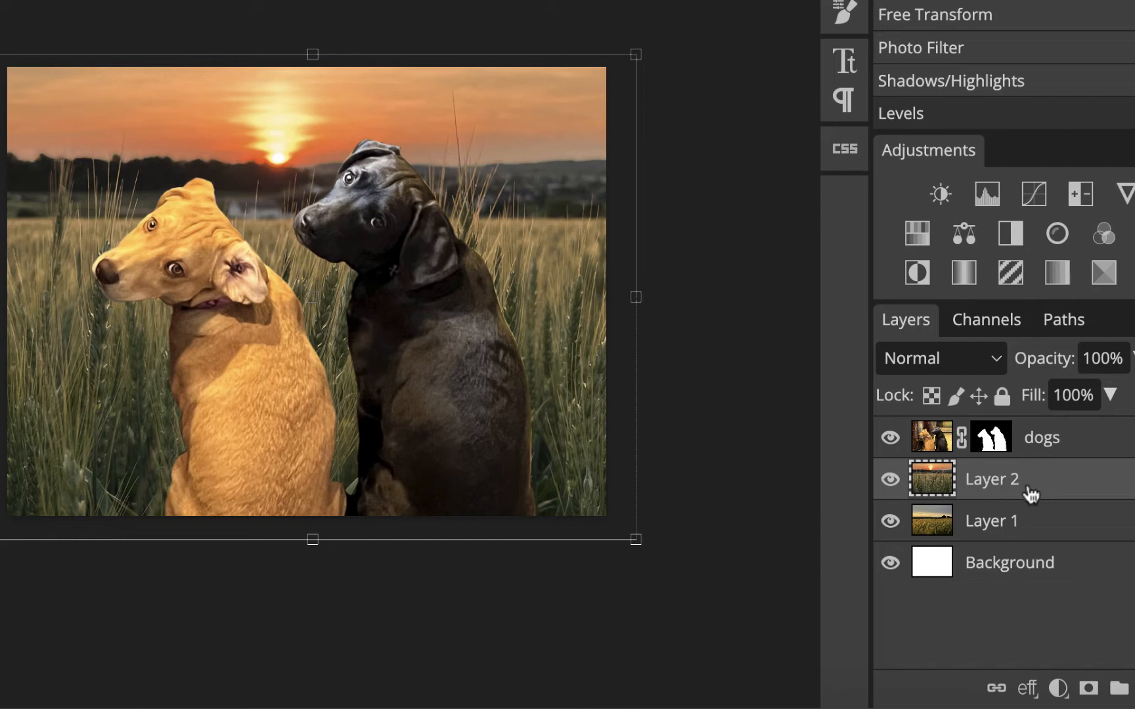
key(ctrl+v)
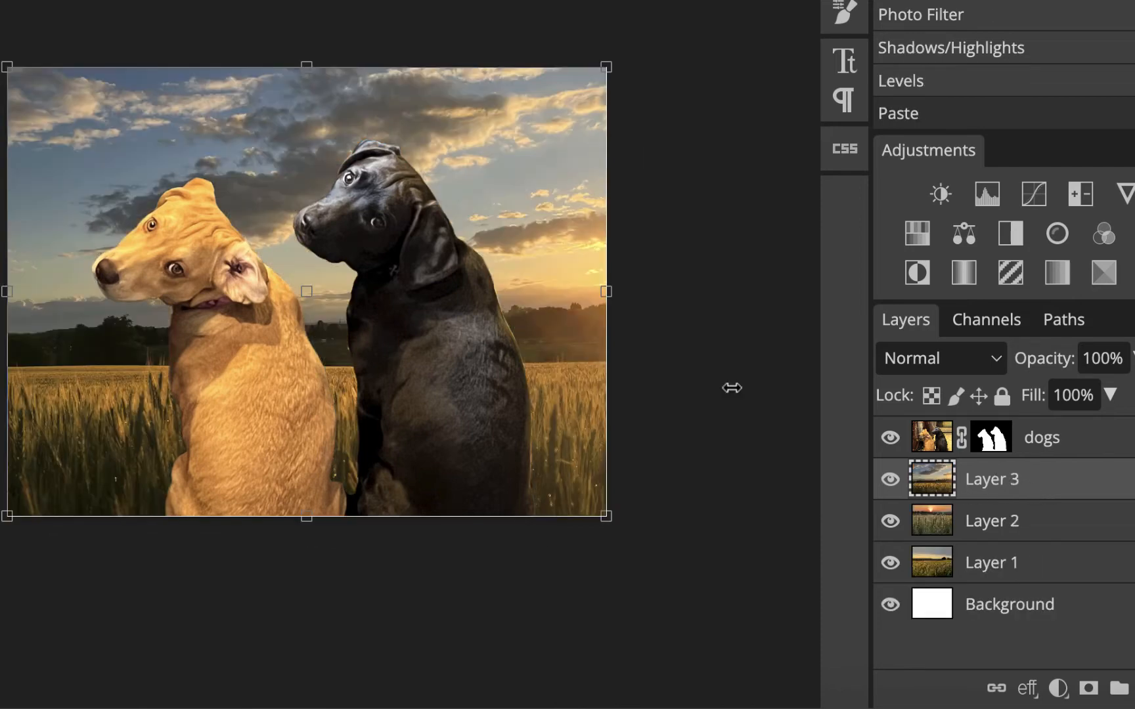
drag(13, 73, 0, 3)
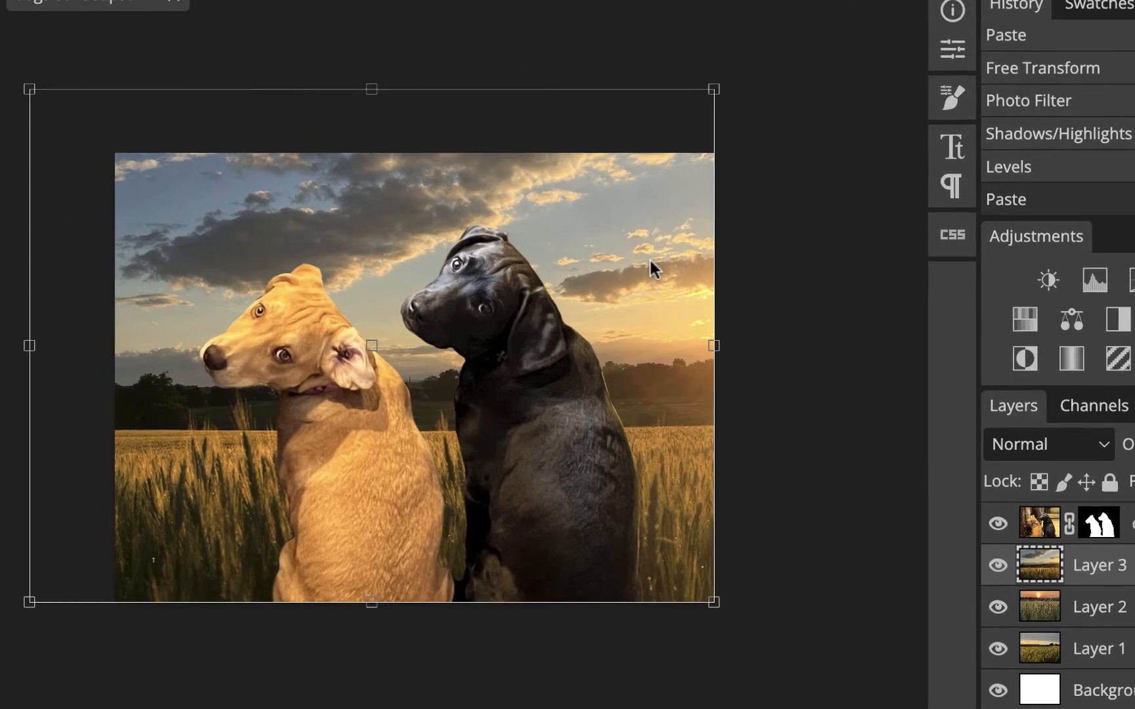
drag(650, 260, 680, 265)
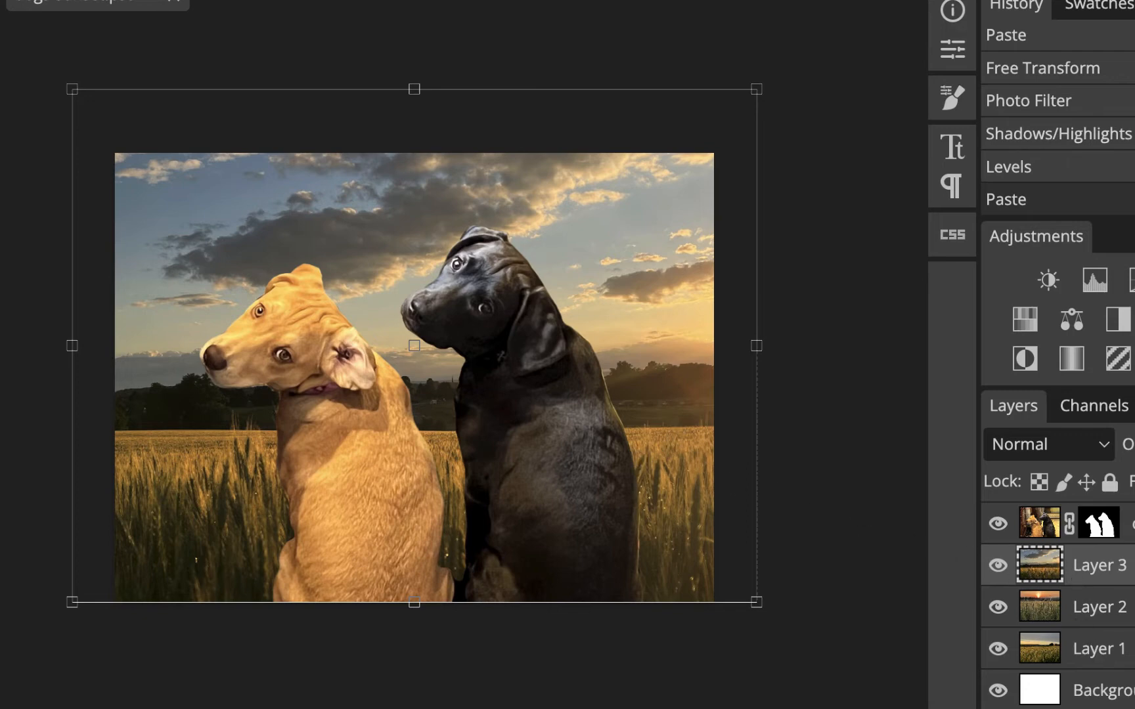
- Apply Levels to the Layer 3 field photo with the input black level at 8
click(60, 42)
mouse_move(240, 127)
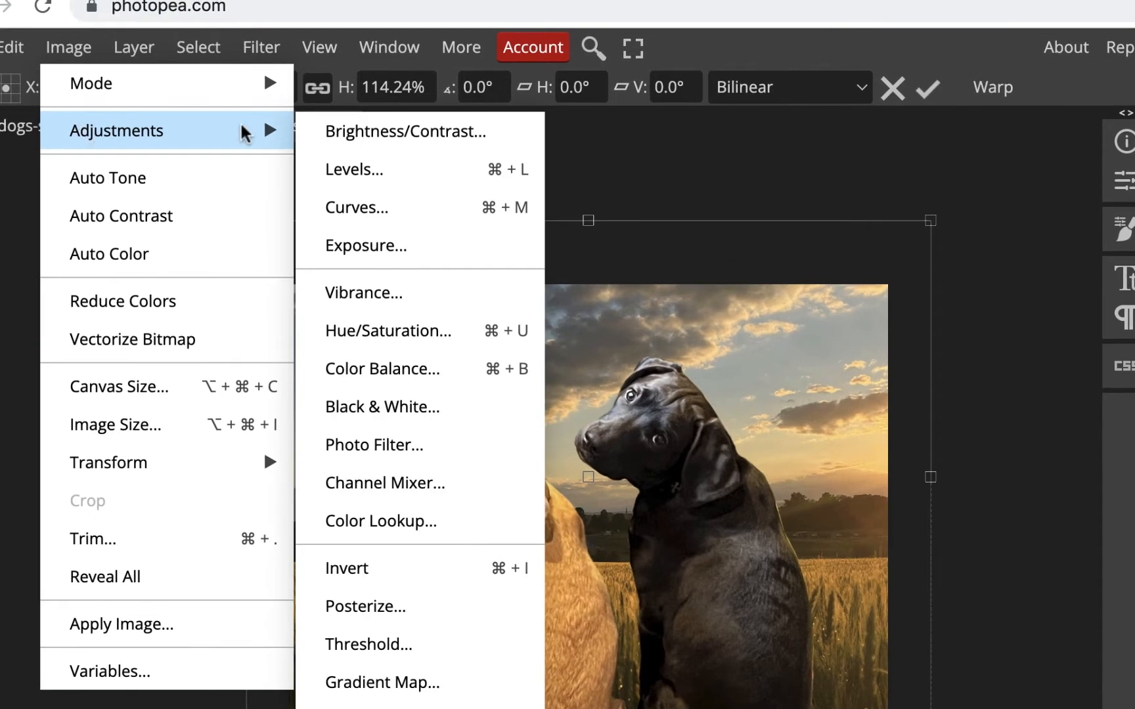
click(355, 169)
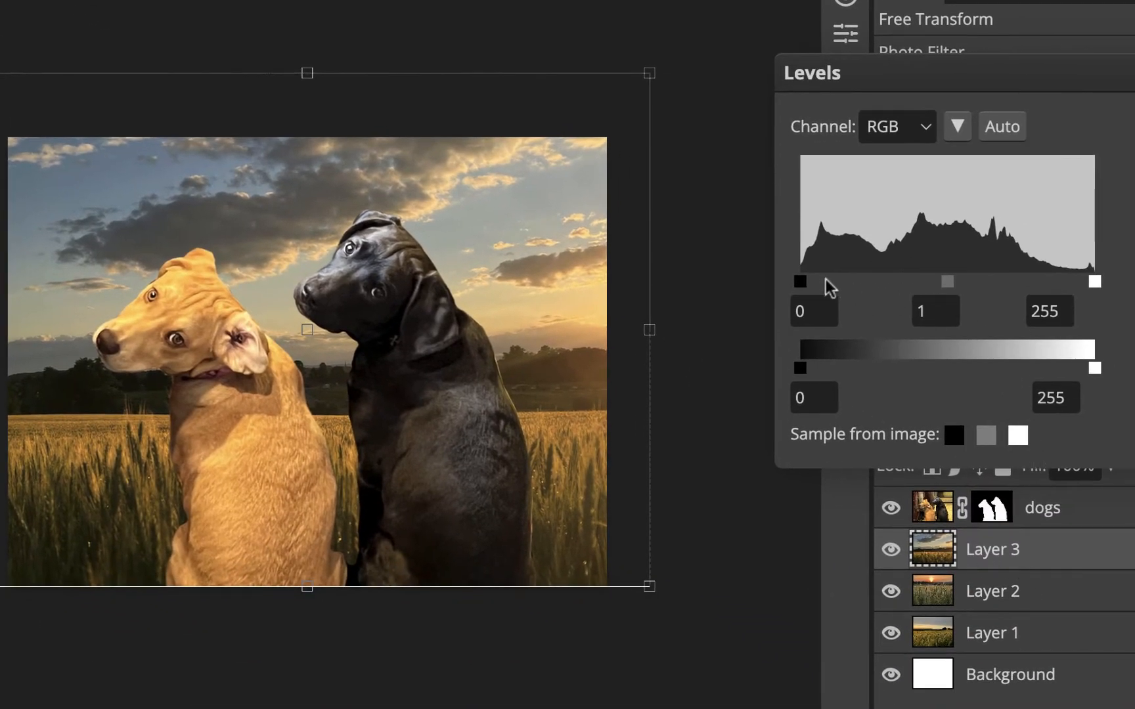
drag(802, 283, 812, 282)
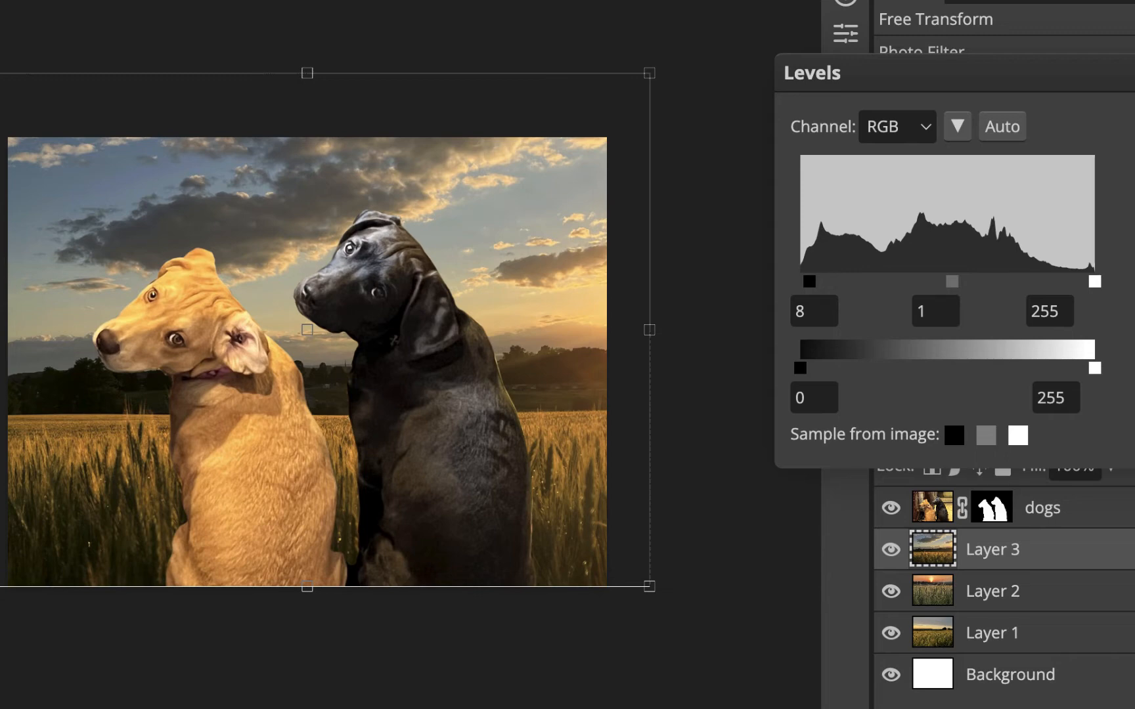
click(1134, 127)
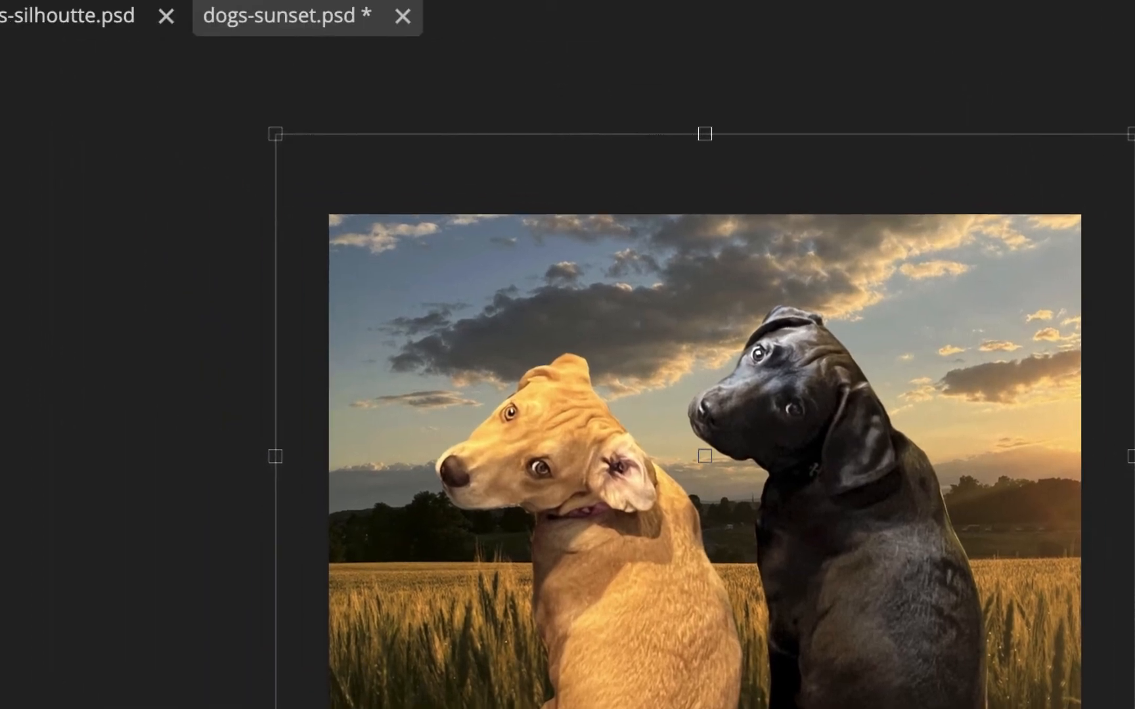
- Draw a freehand Lasso selection around the black dog's head
click(28, 113)
click(41, 123)
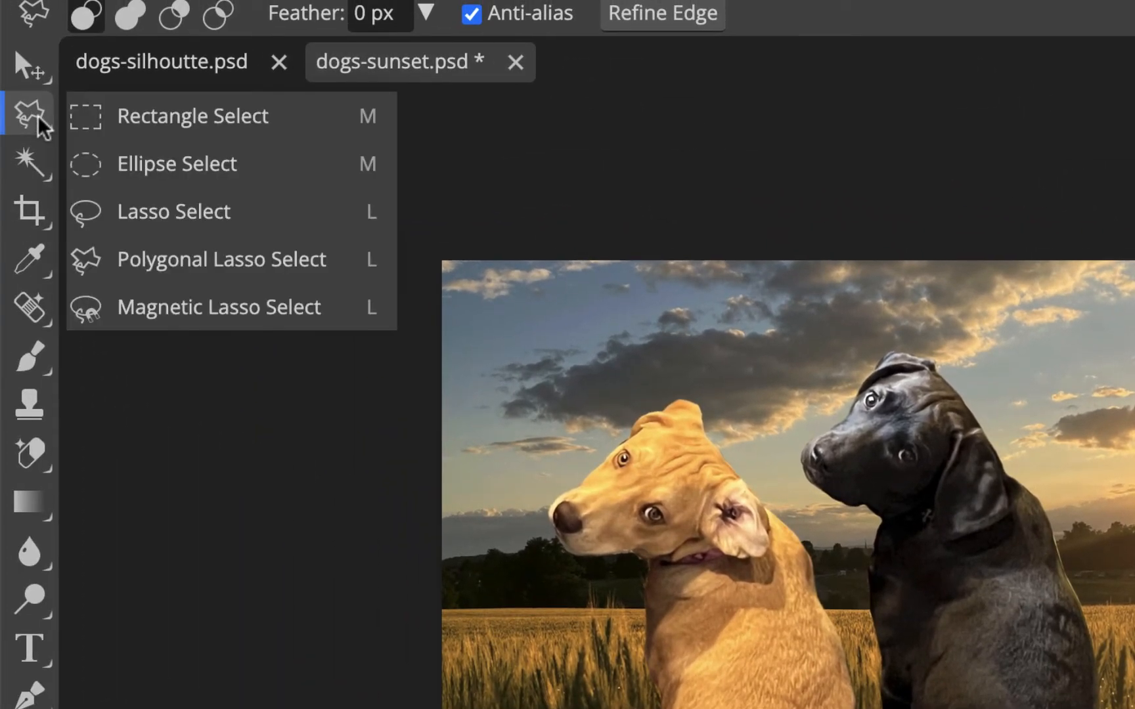
click(170, 210)
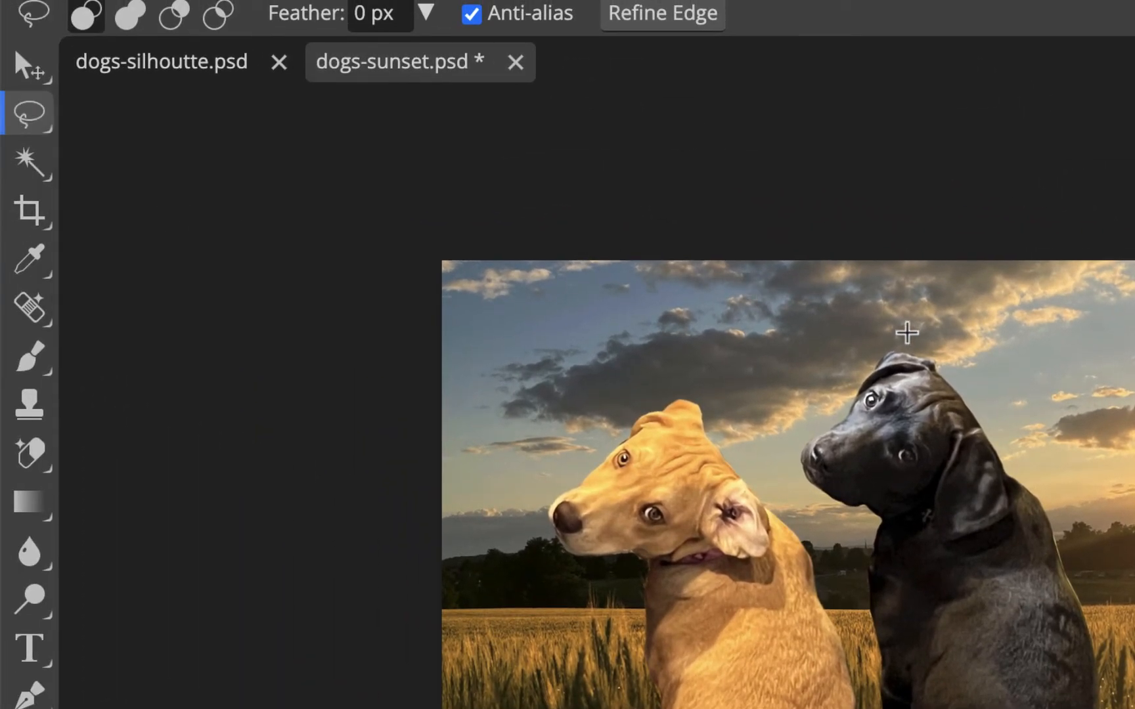
mouse_move(932, 336)
mouse_down()
mouse_move(869, 339)
mouse_move(801, 407)
mouse_move(785, 488)
mouse_move(849, 529)
mouse_move(910, 518)
mouse_move(958, 485)
mouse_move(980, 465)
mouse_move(1007, 397)
mouse_move(968, 330)
mouse_move(932, 321)
mouse_move(882, 333)
mouse_up()
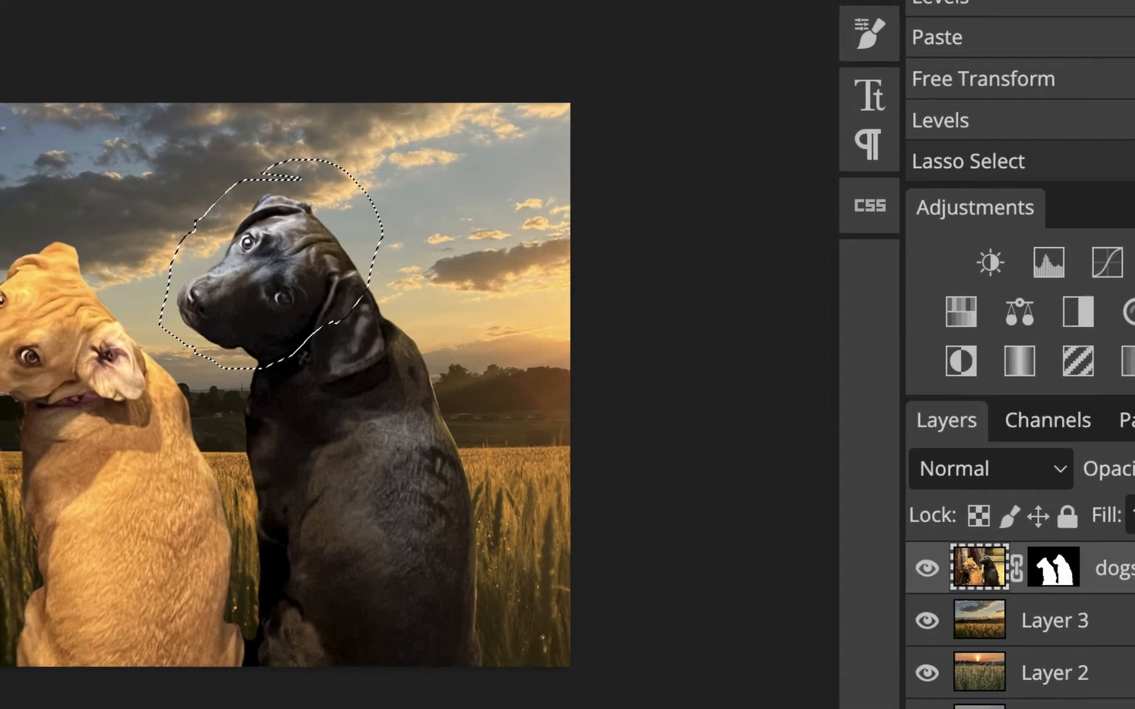
- Warm the selected head with an orange Photo Filter at reduced density, preserving luminosity, and deselect it
click(165, 66)
mouse_move(420, 172)
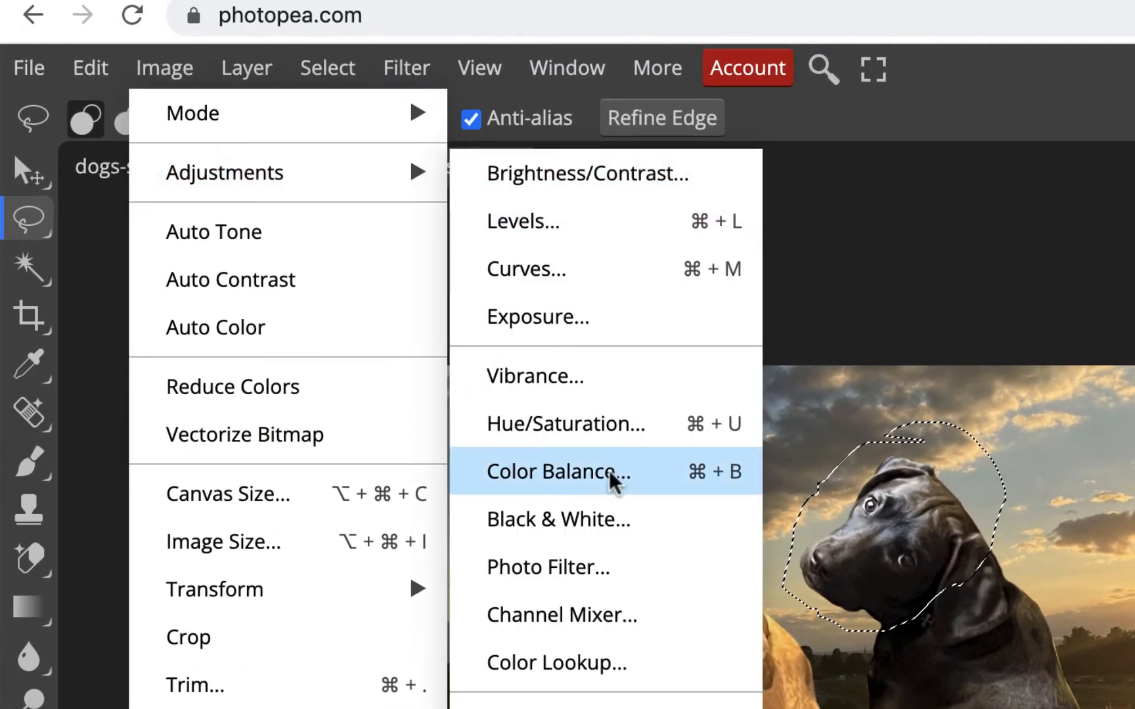
click(618, 569)
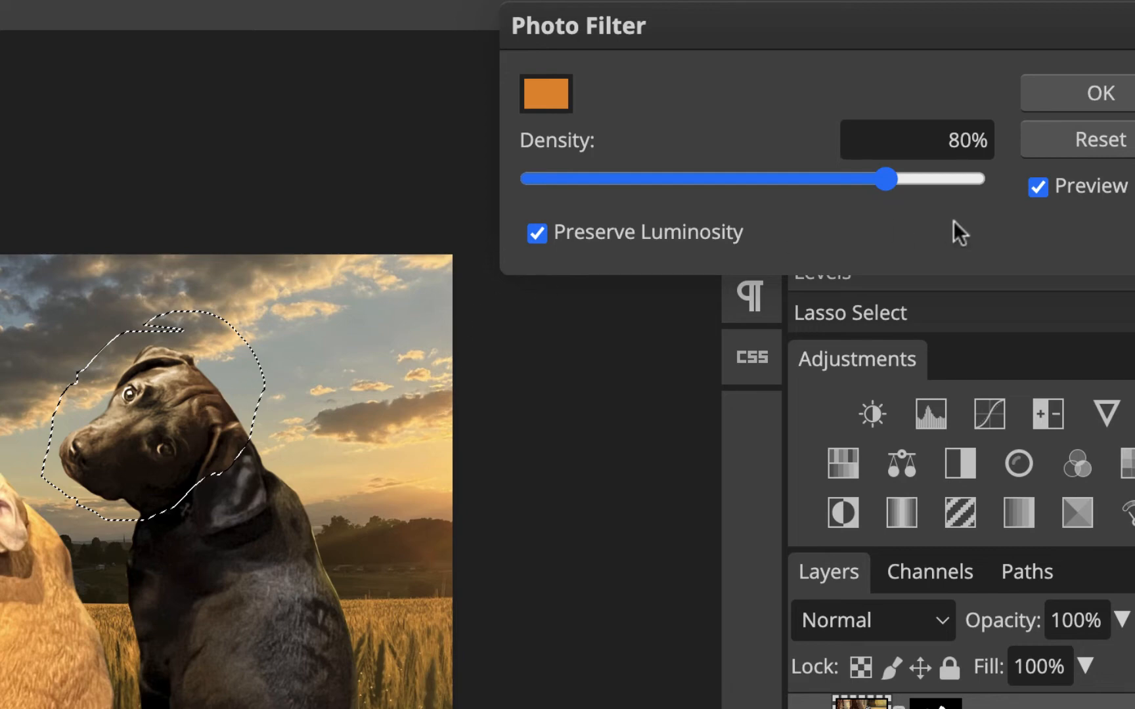
drag(886, 180, 721, 190)
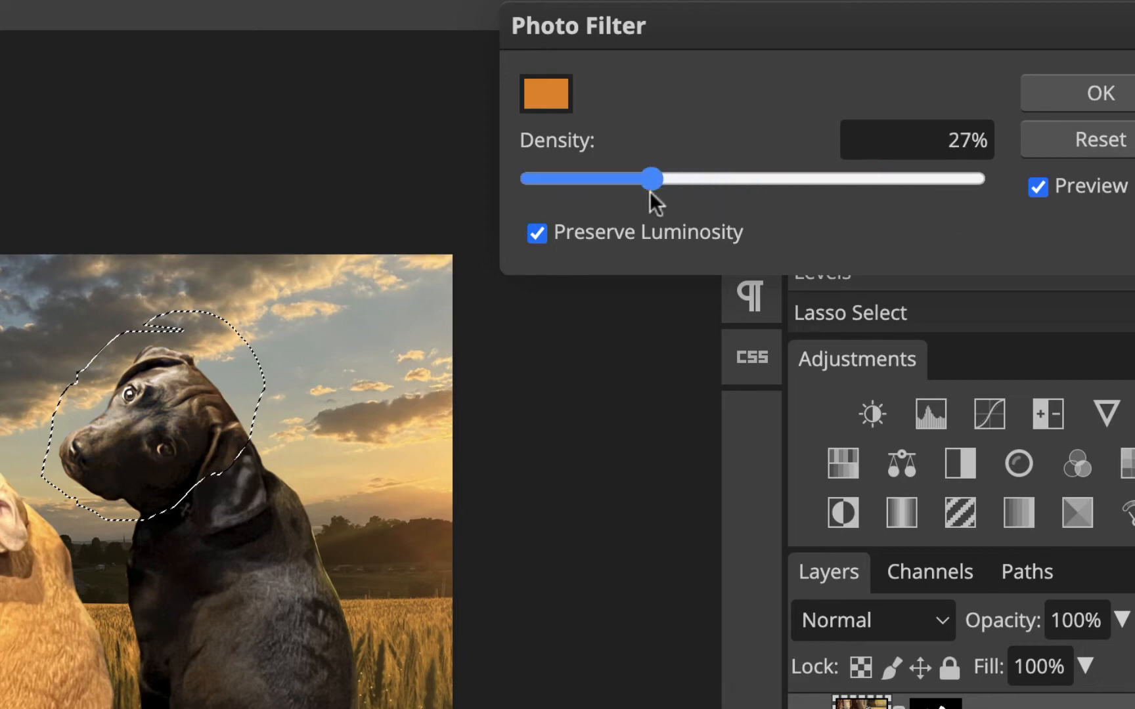
click(1038, 187)
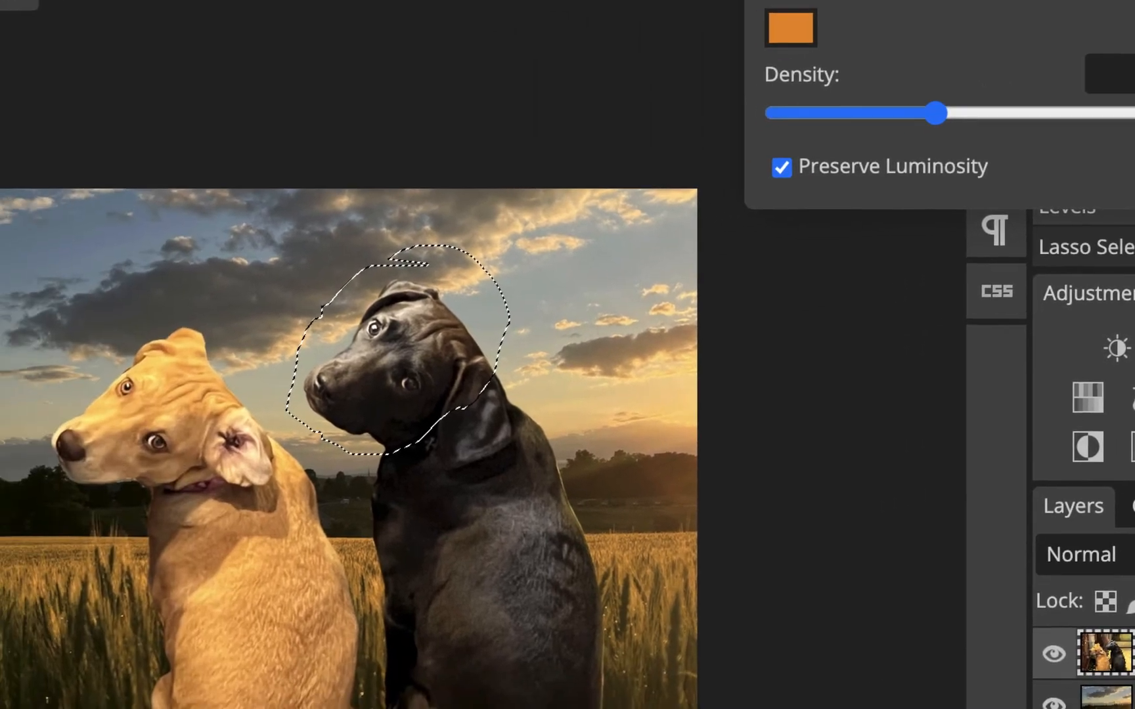
click(1101, 93)
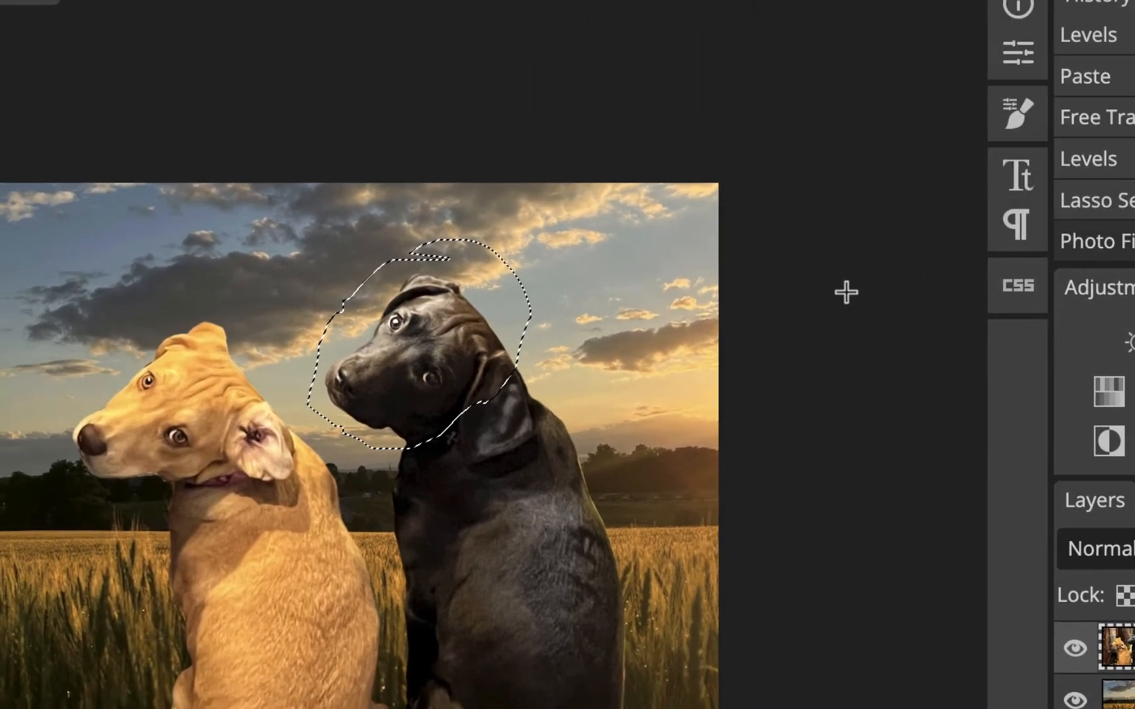
key(ctrl+d)
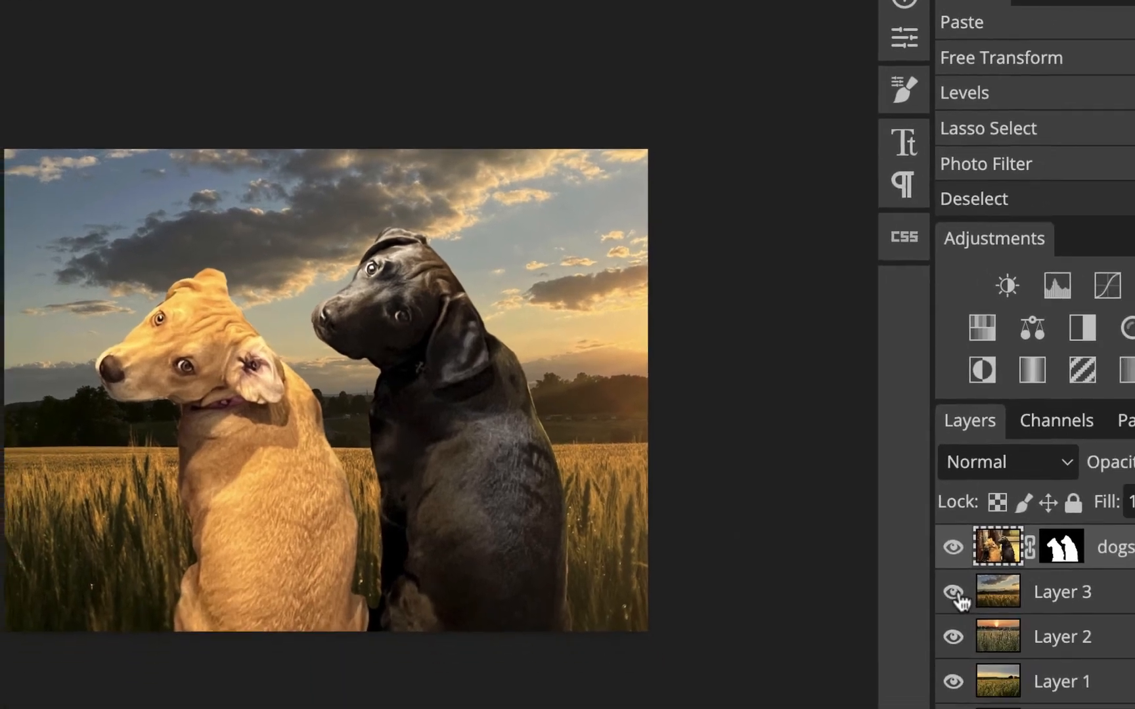
- Compare the dogs against each background by hiding Layer 3 and Layer 2, and show Layer 3 again
click(1069, 695)
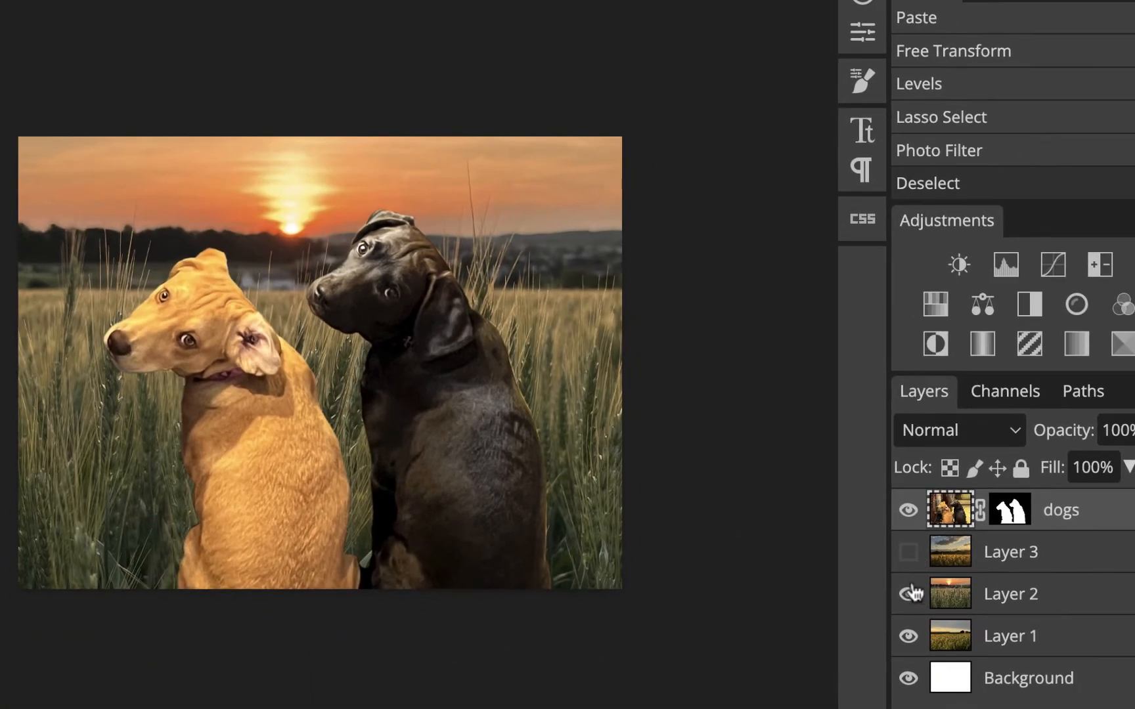
click(908, 595)
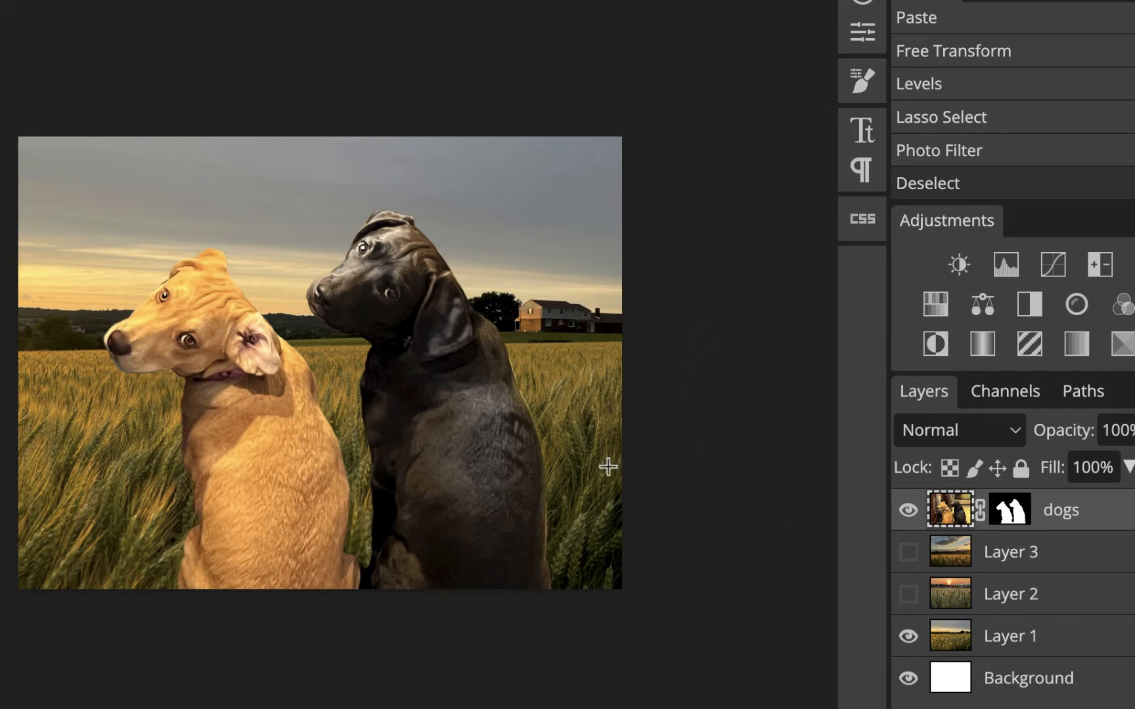
click(909, 553)
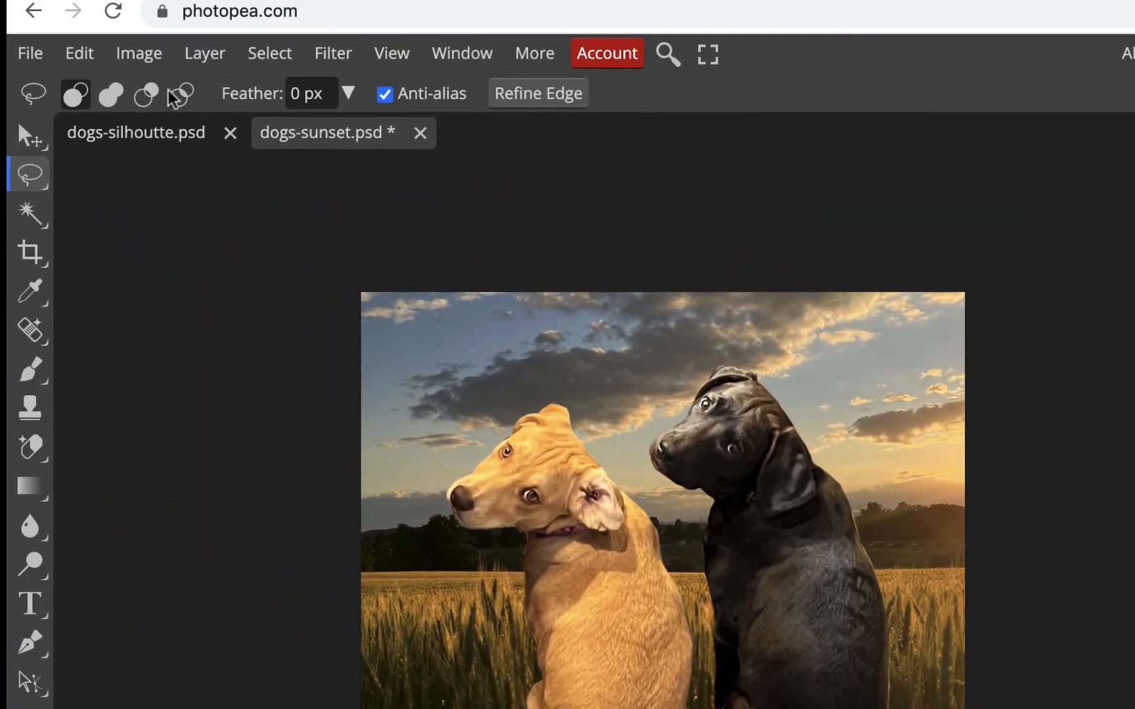
- Save the dogs-sunset.psd document
click(30, 56)
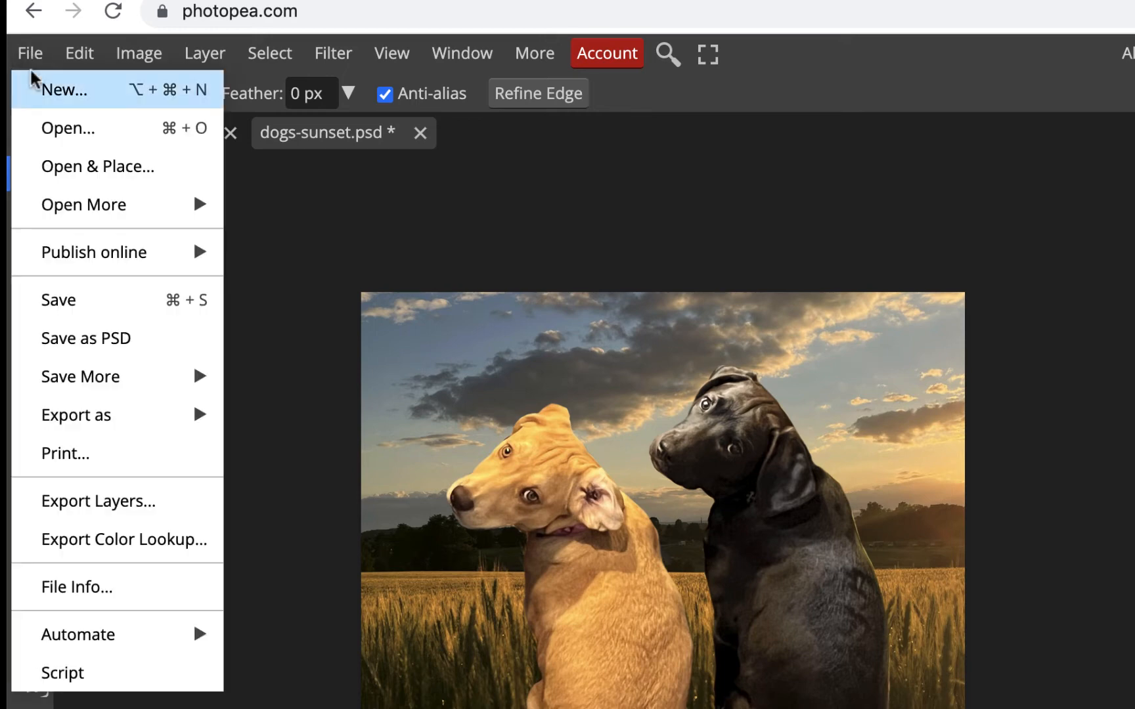
click(64, 301)
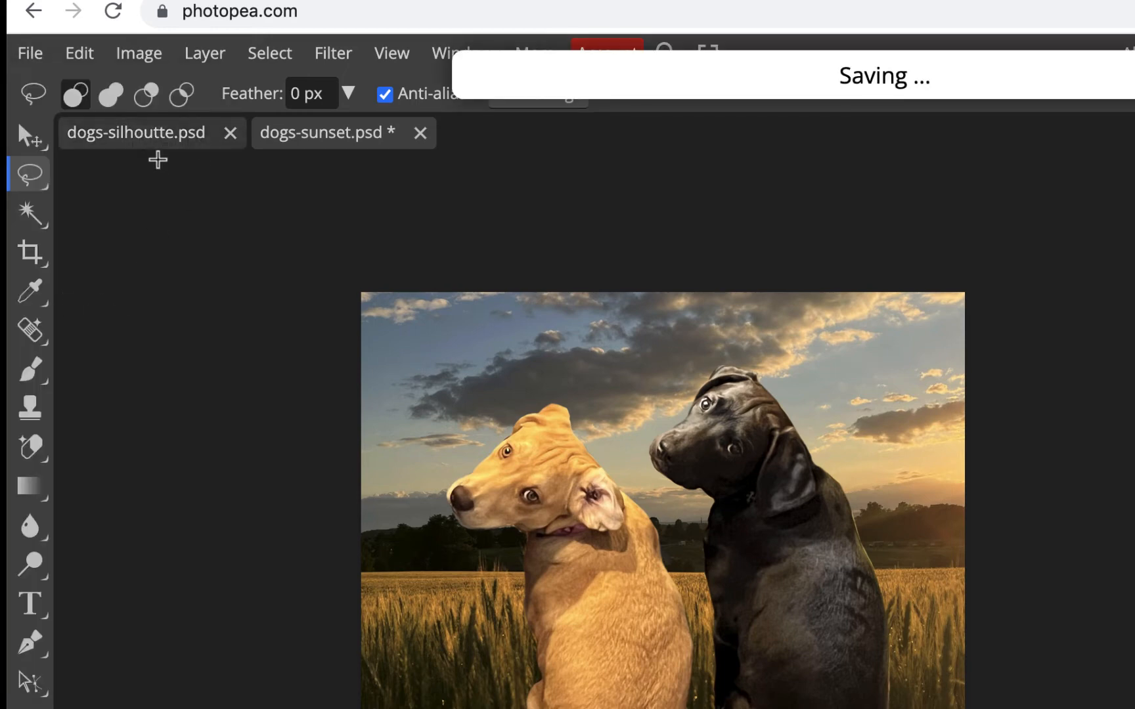
click(155, 146)
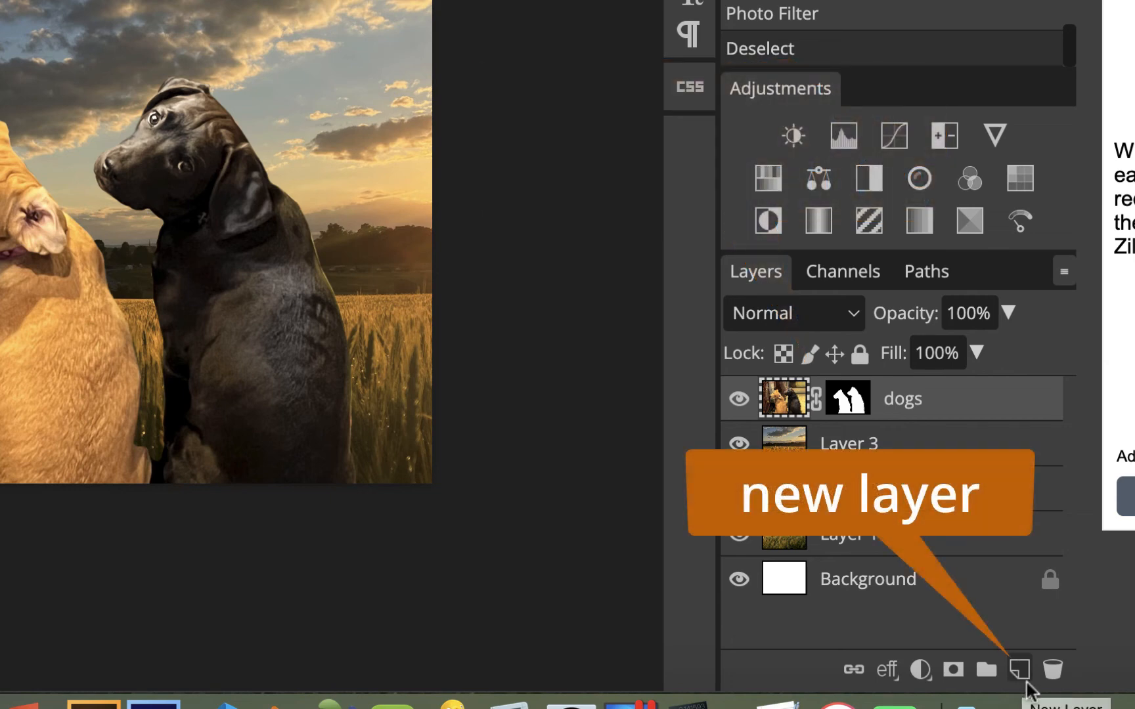
- Add a new layer above the dogs layer and name it vignette
click(1020, 670)
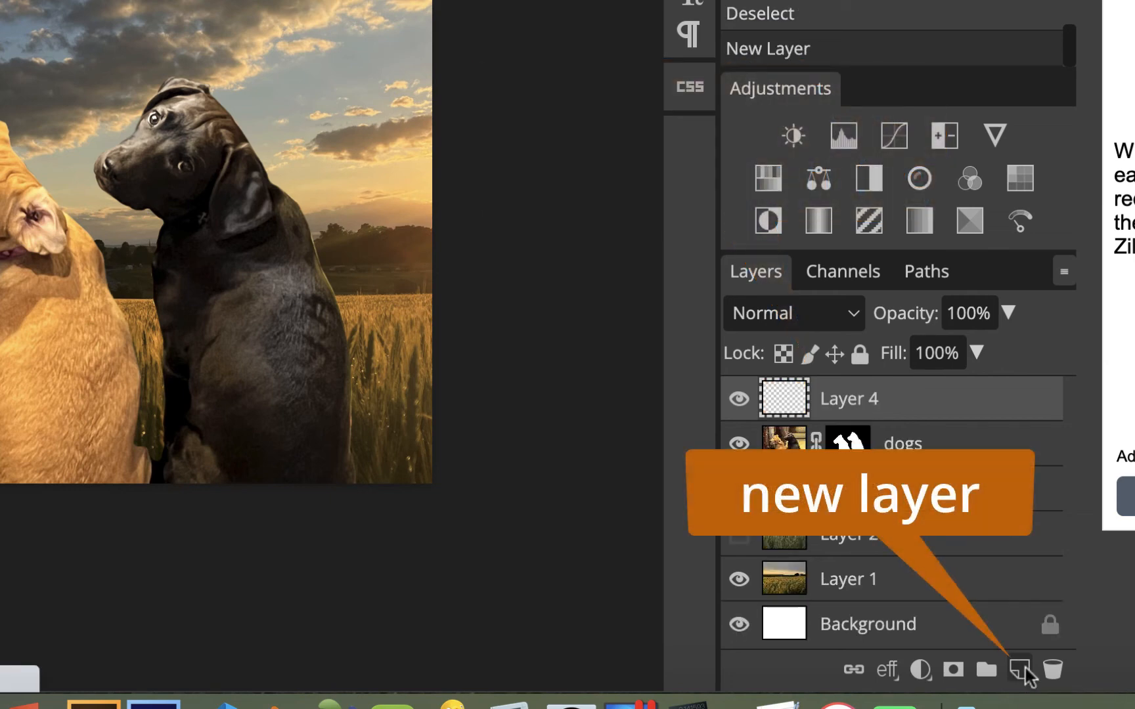
double_click(863, 398)
text(vignette)
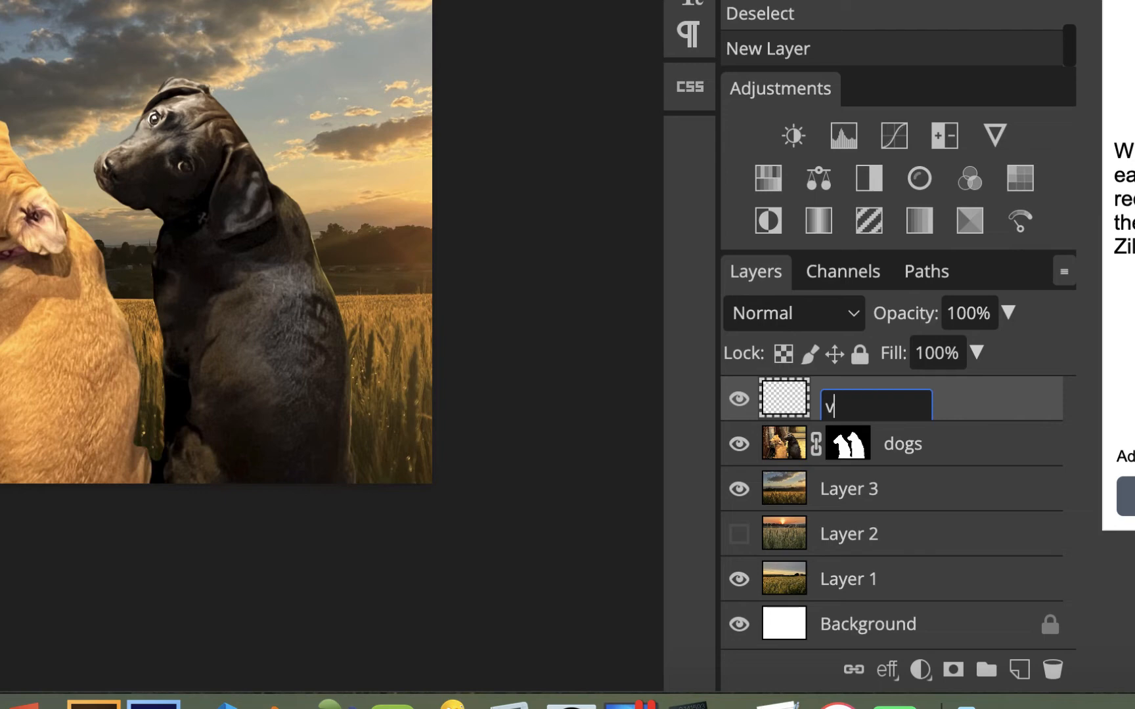
key(Return)
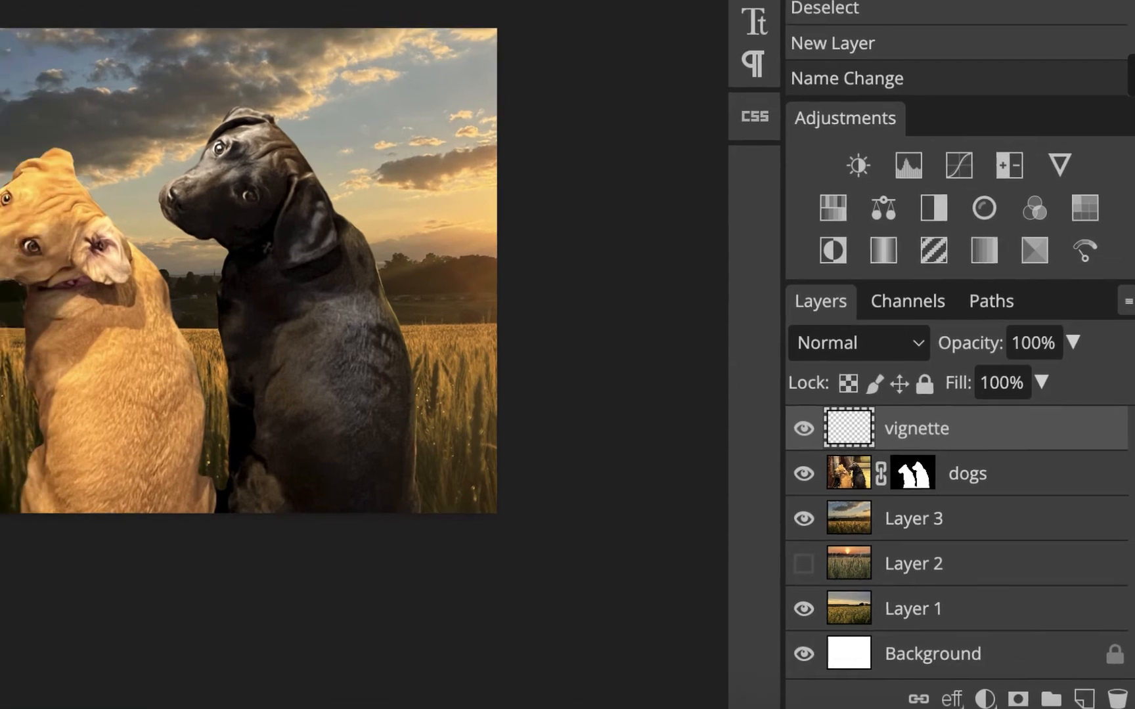
- Make a rectangular selection slightly inside the canvas edges and invert it to select only the outer border
click(39, 151)
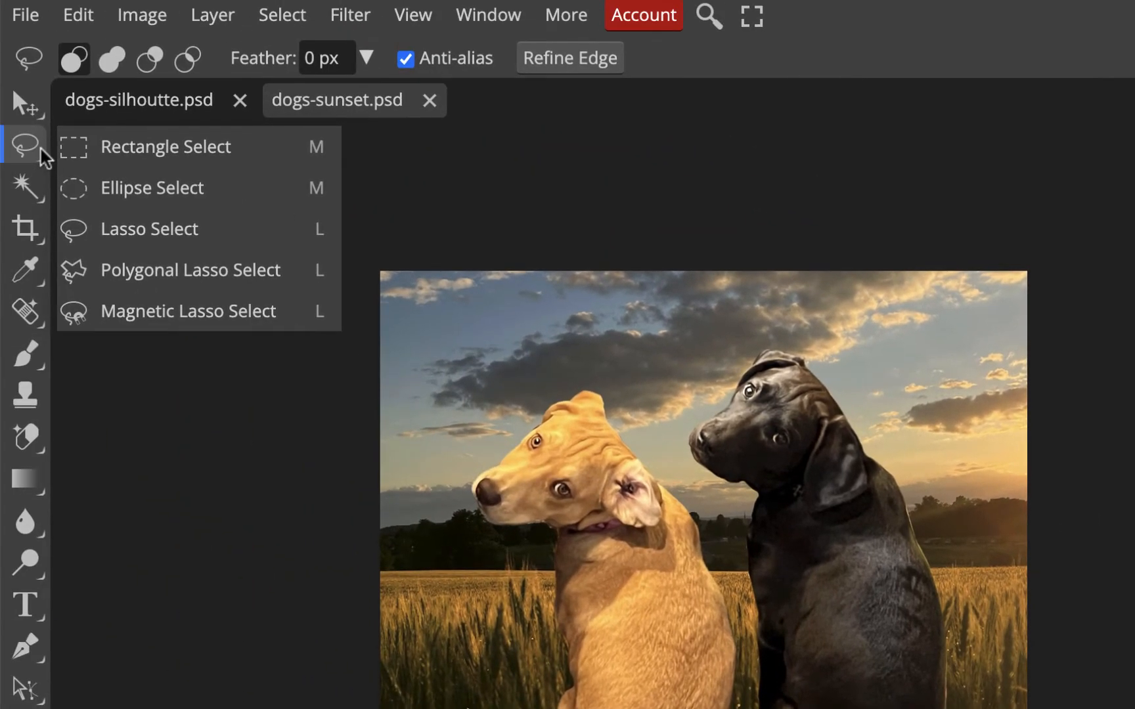
click(162, 155)
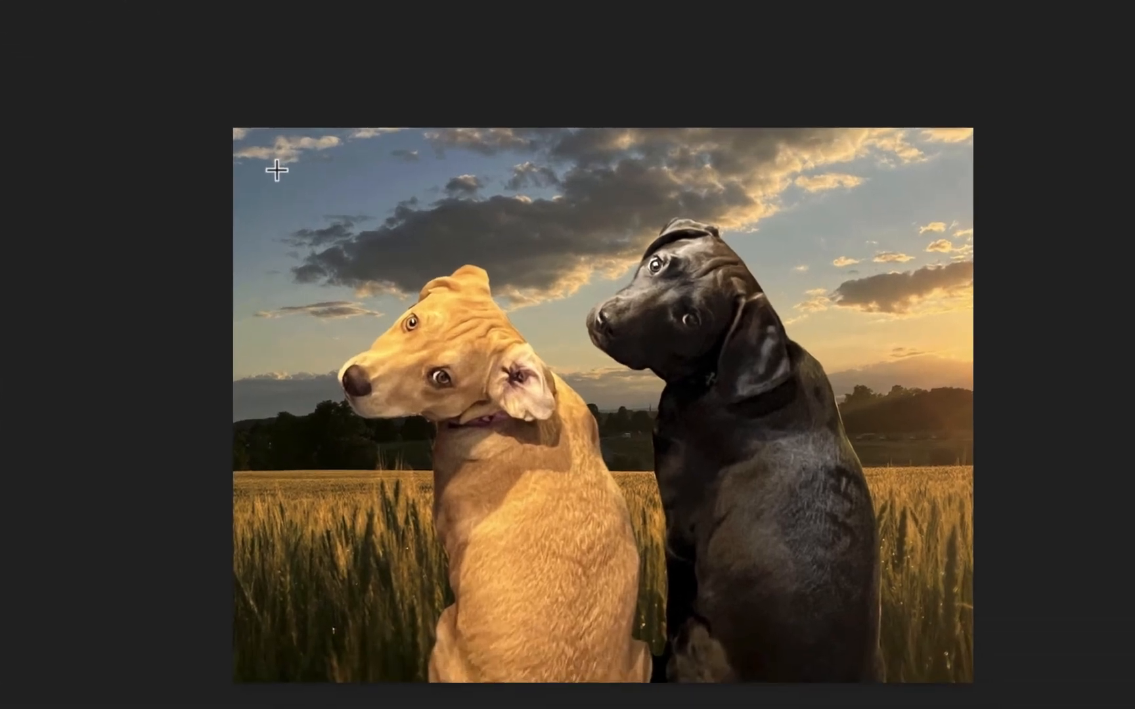
drag(418, 309, 627, 595)
drag(463, 453, 898, 608)
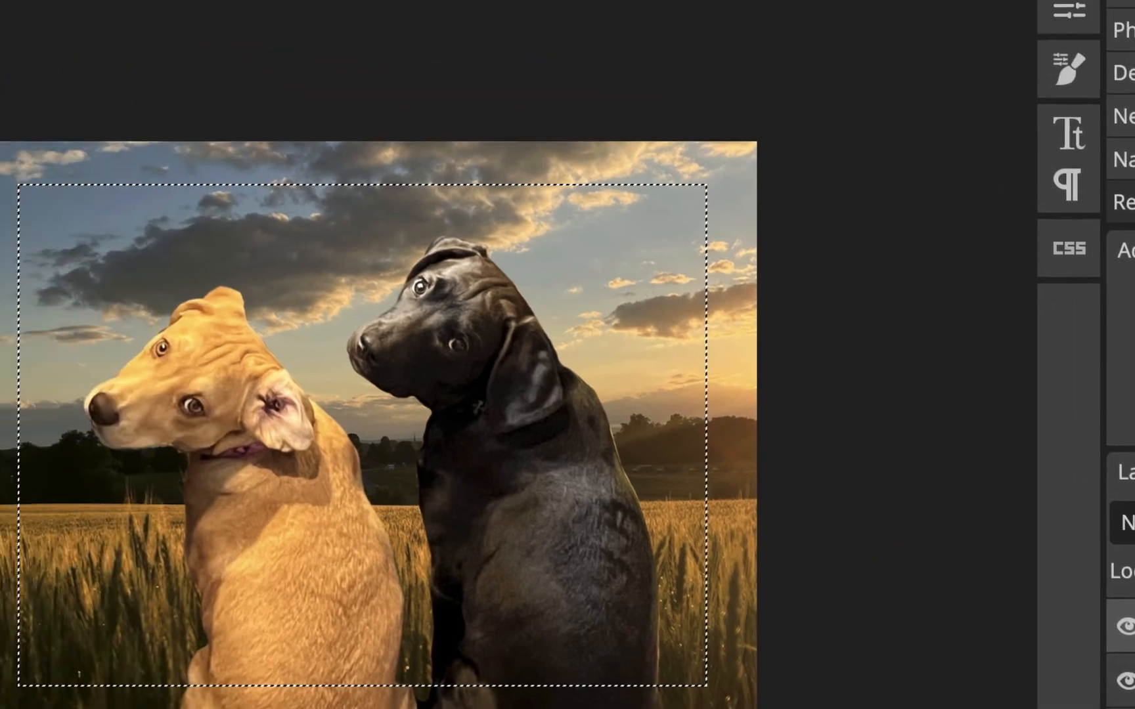
click(332, 38)
click(372, 192)
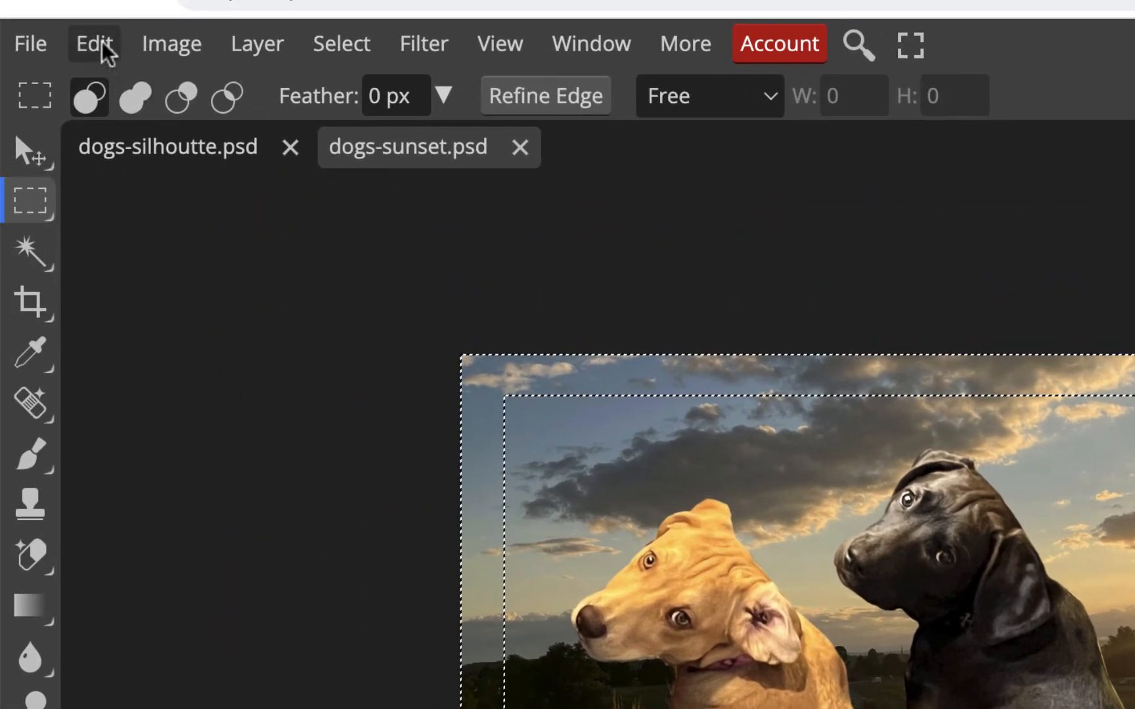
- Fill the selected outer border on the vignette layer with white at 100% opacity in Normal blend mode
click(102, 46)
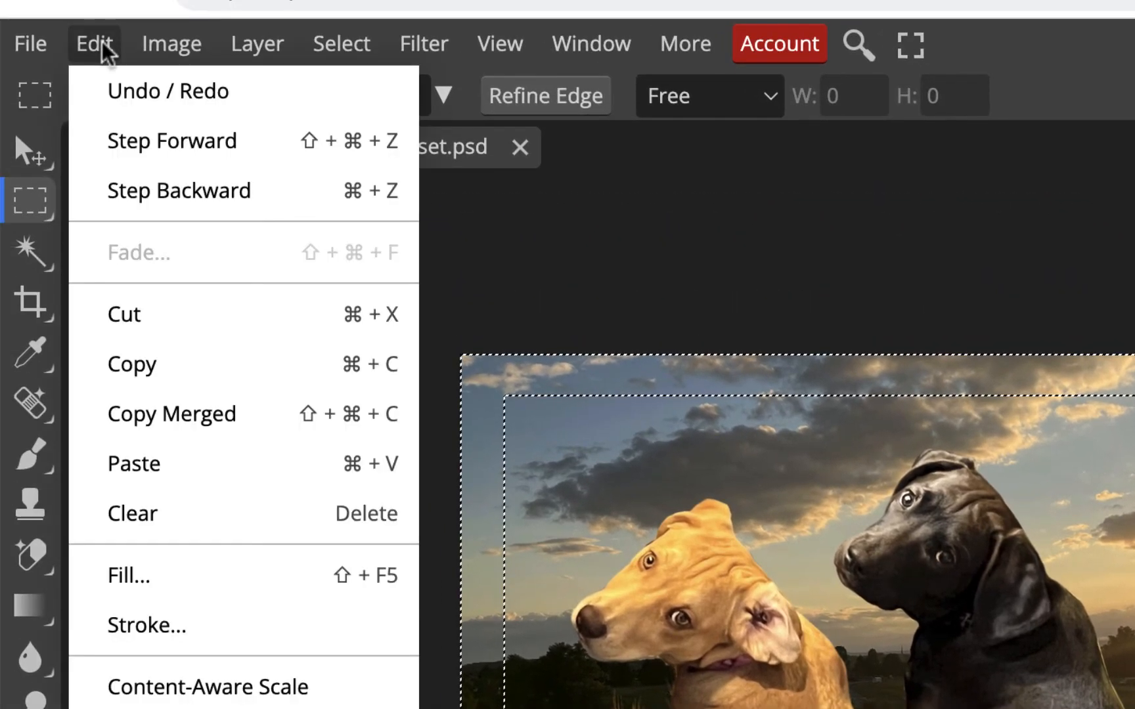
click(131, 574)
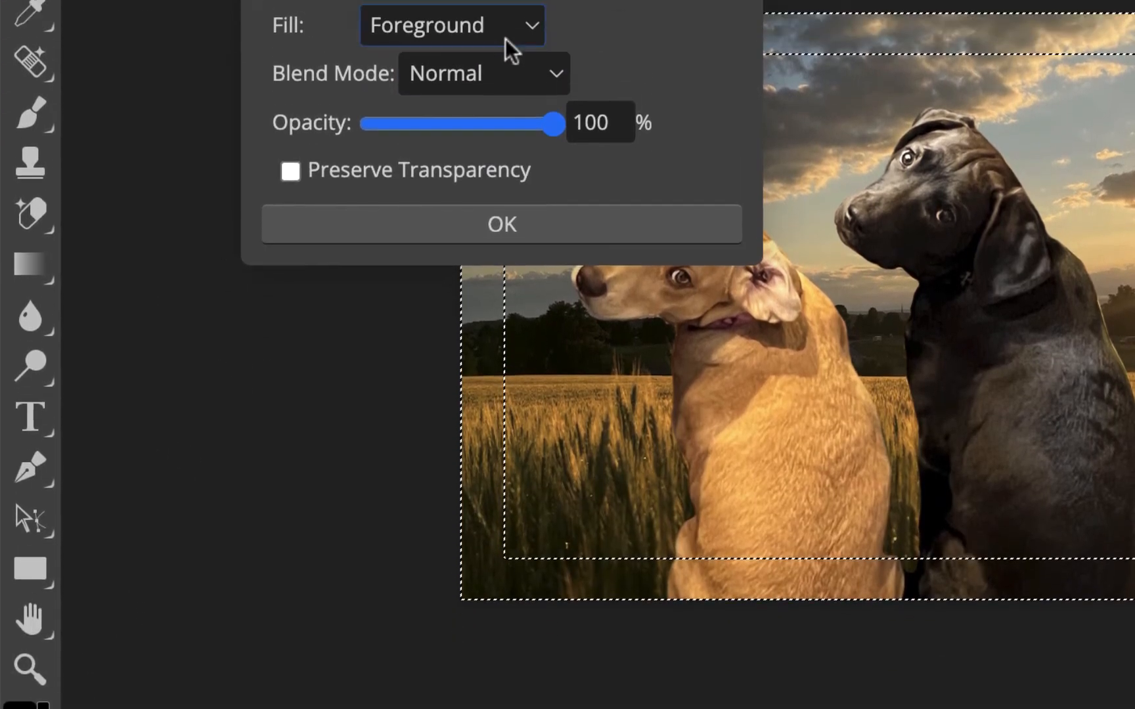
click(507, 38)
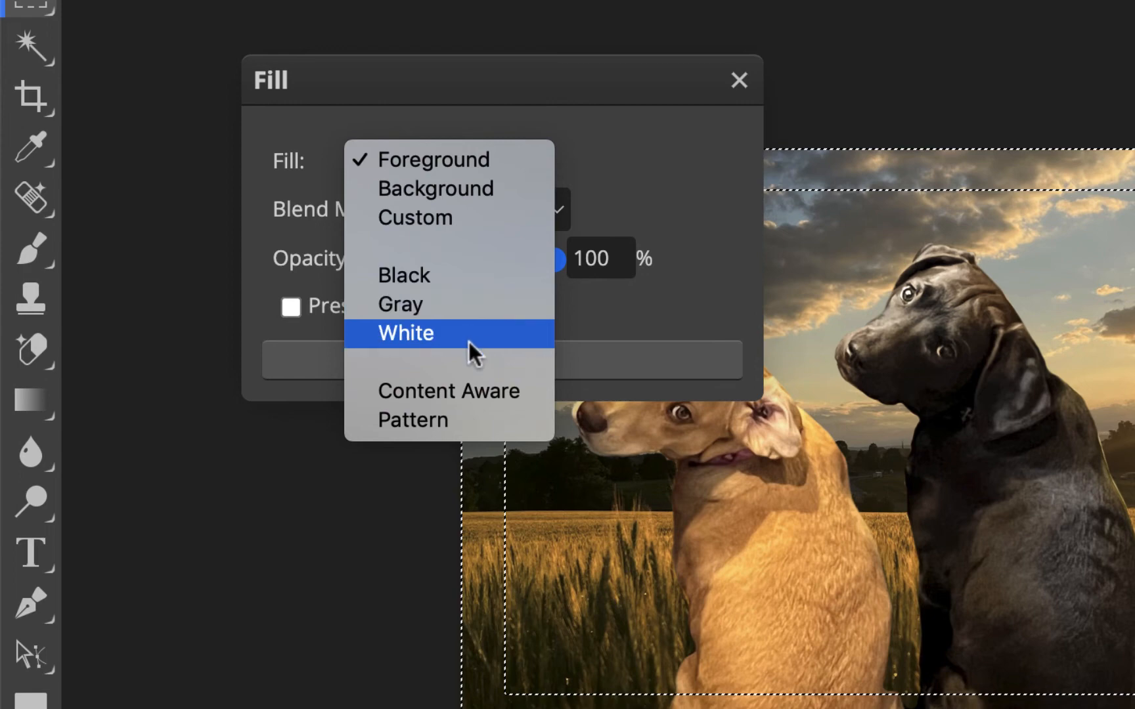
click(469, 341)
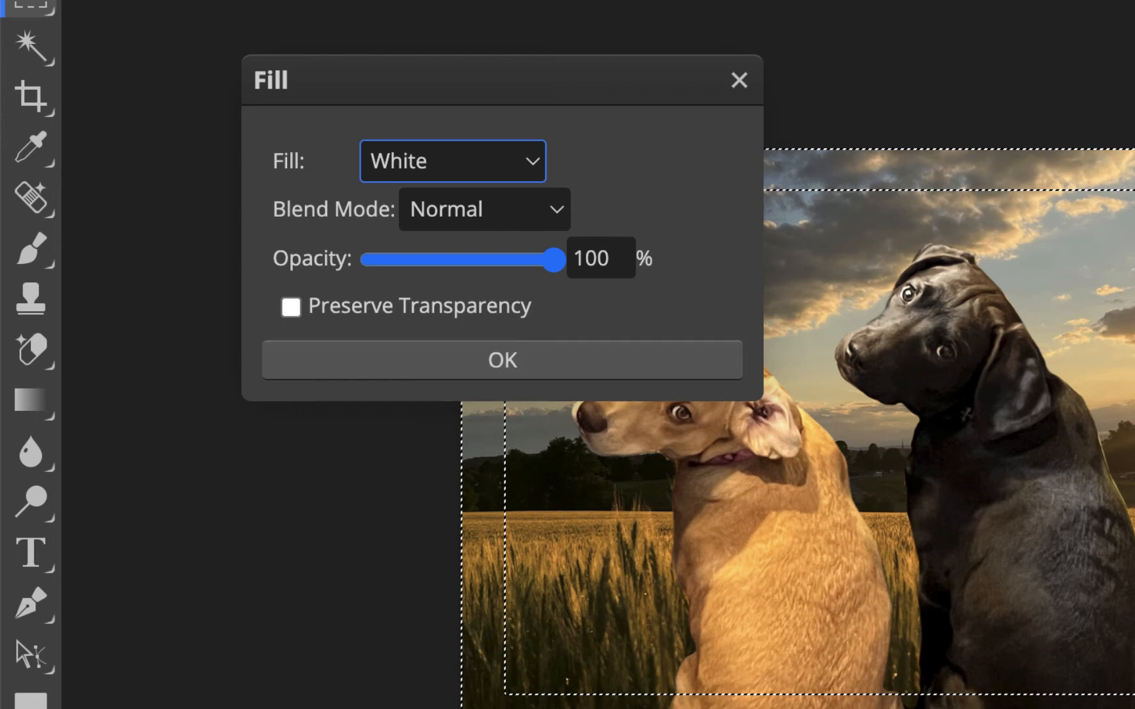
click(632, 360)
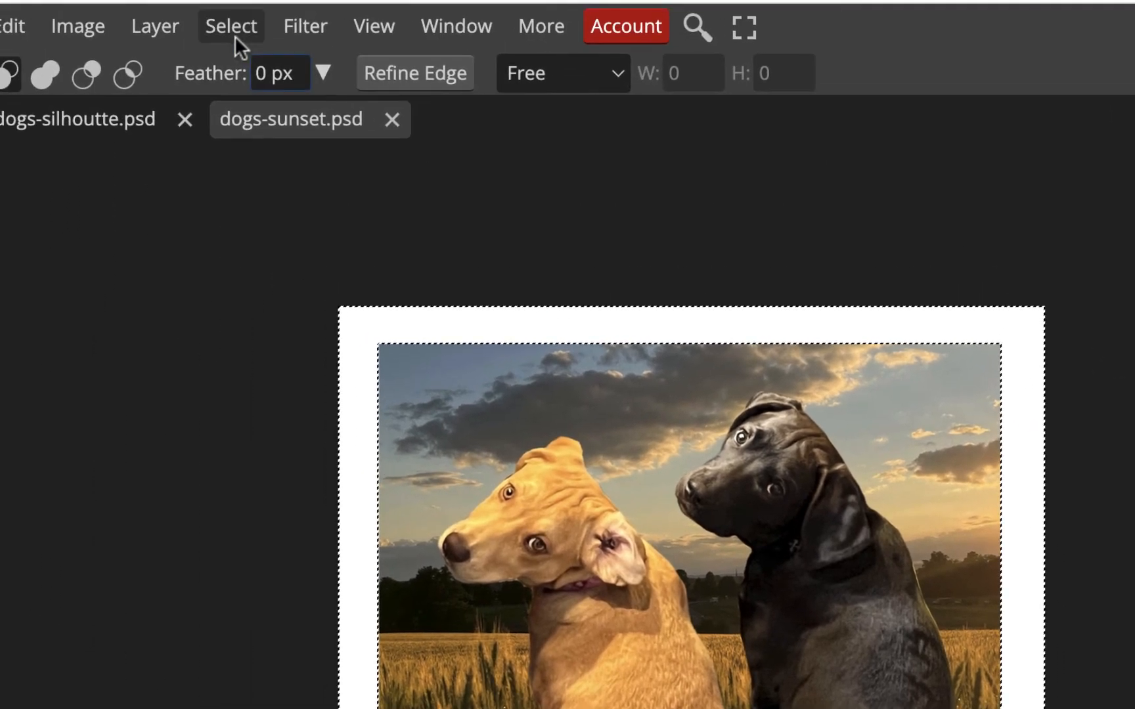
- Deselect the border and soften the vignette layer with a Gaussian Blur of 38 px radius
click(233, 27)
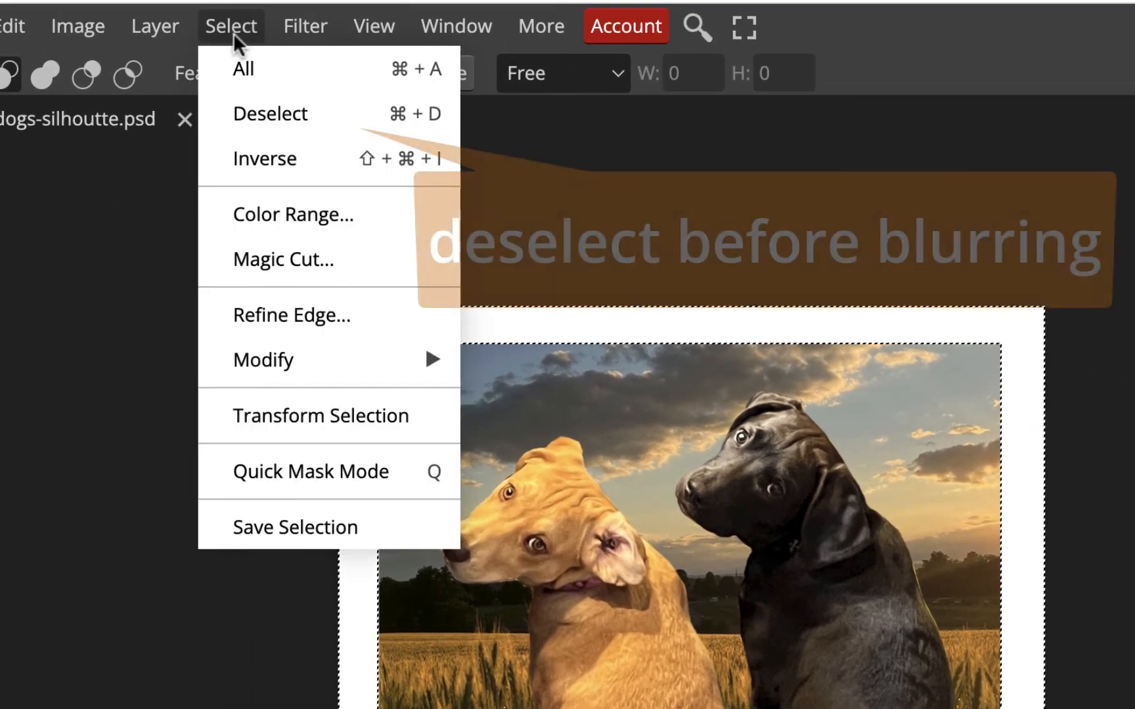
click(243, 113)
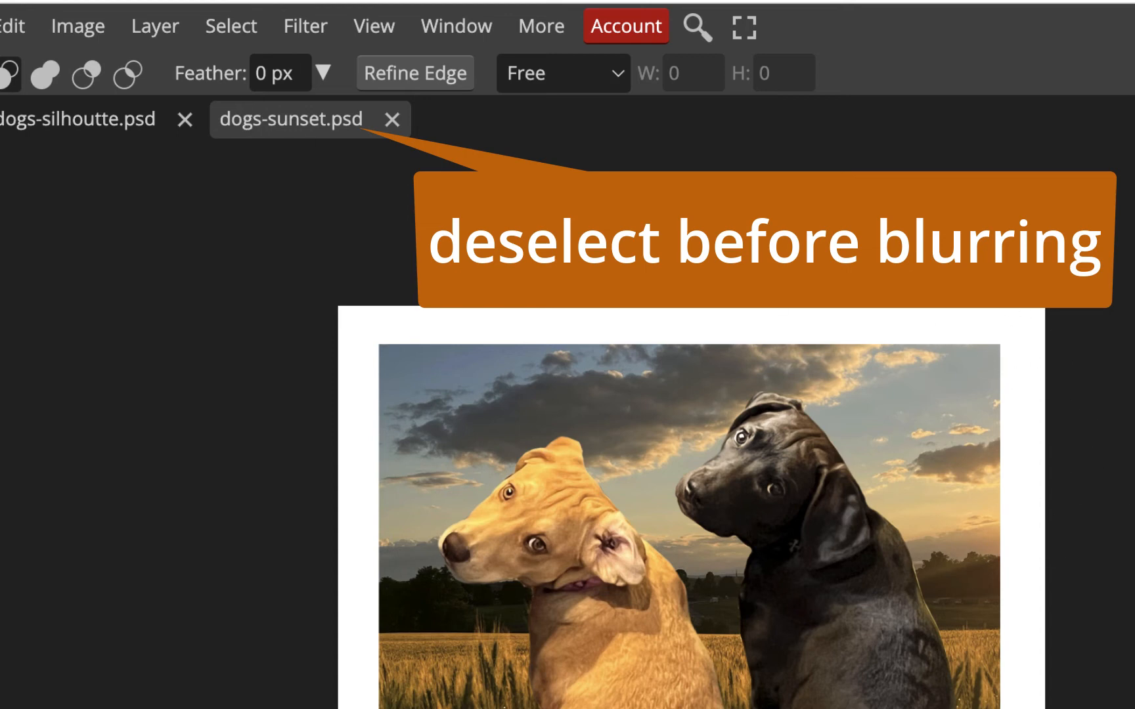
click(321, 25)
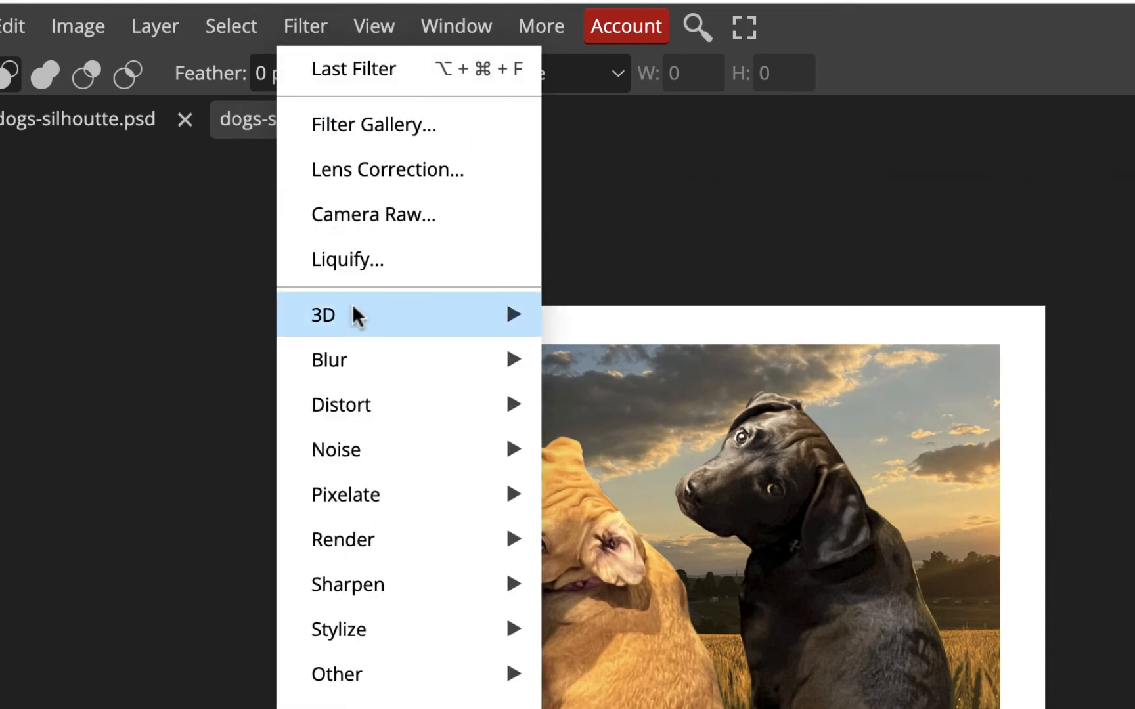
mouse_move(362, 375)
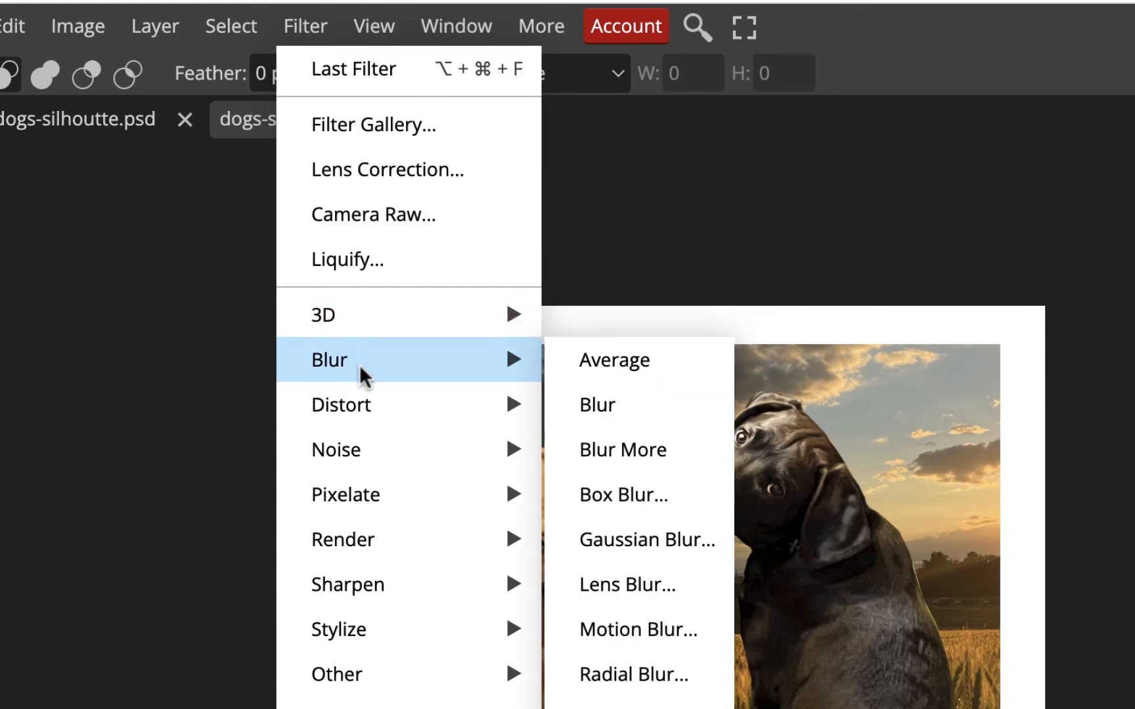
click(647, 542)
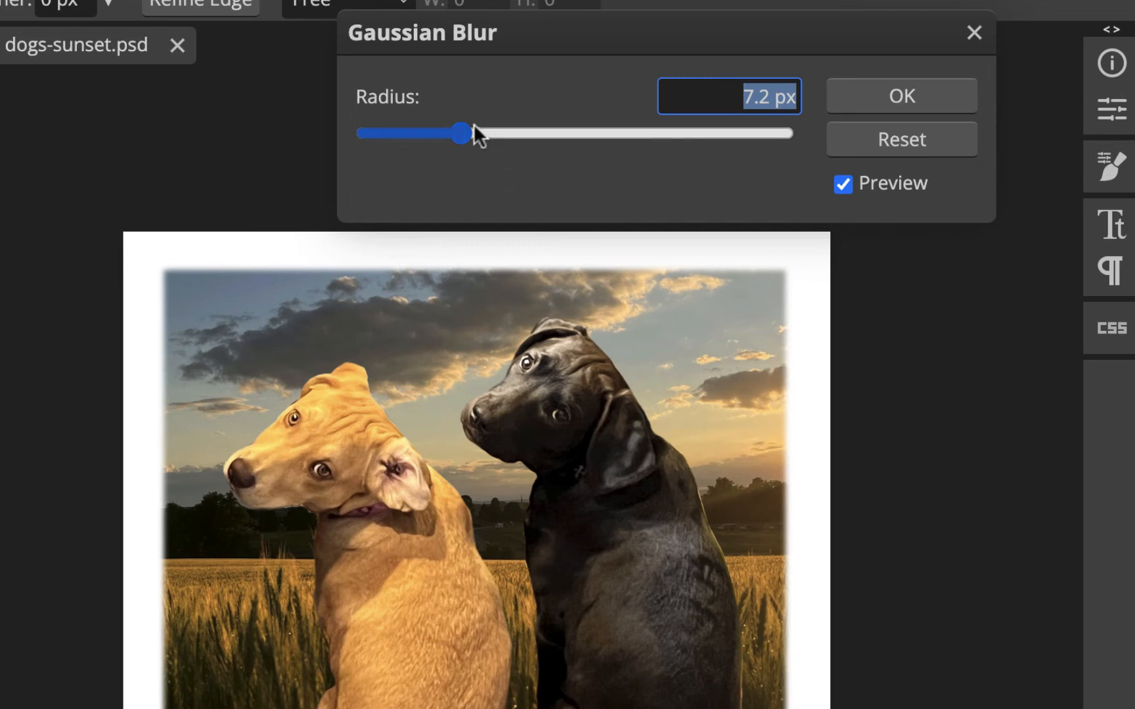
drag(462, 129, 551, 134)
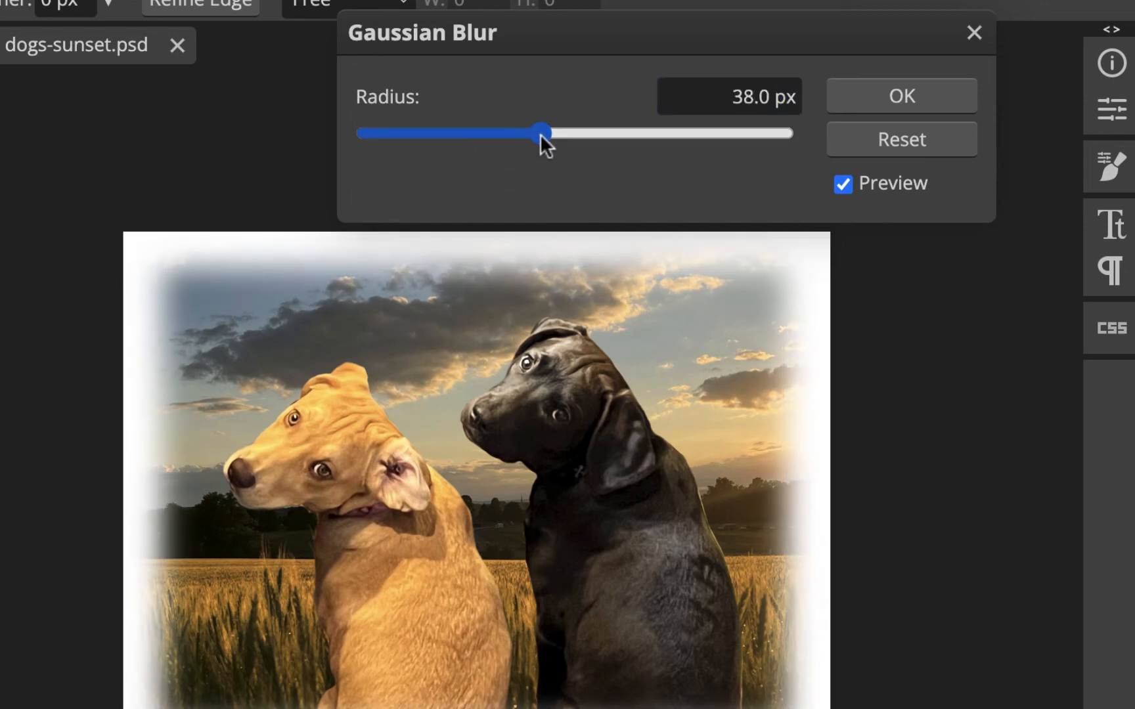
click(912, 92)
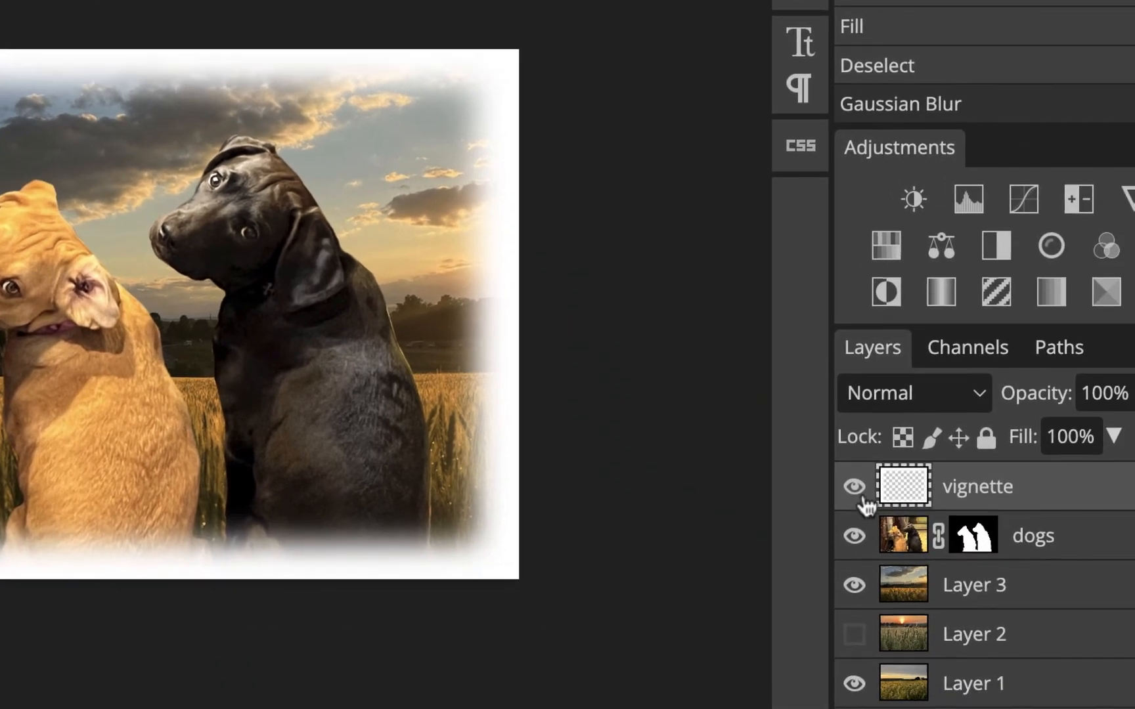
- Compare the composite with and without the vignette and against each background by toggling the visibility of vignette, Layer 2 and Layer 3
click(859, 494)
click(859, 494)
click(855, 634)
click(855, 585)
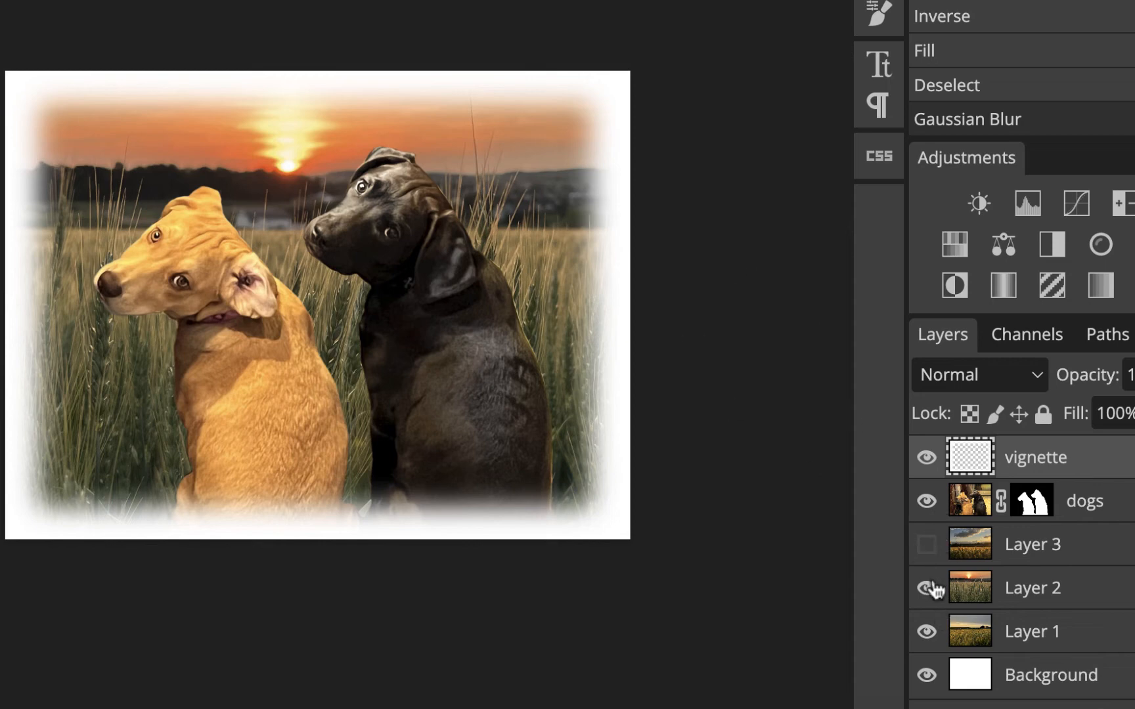
click(927, 545)
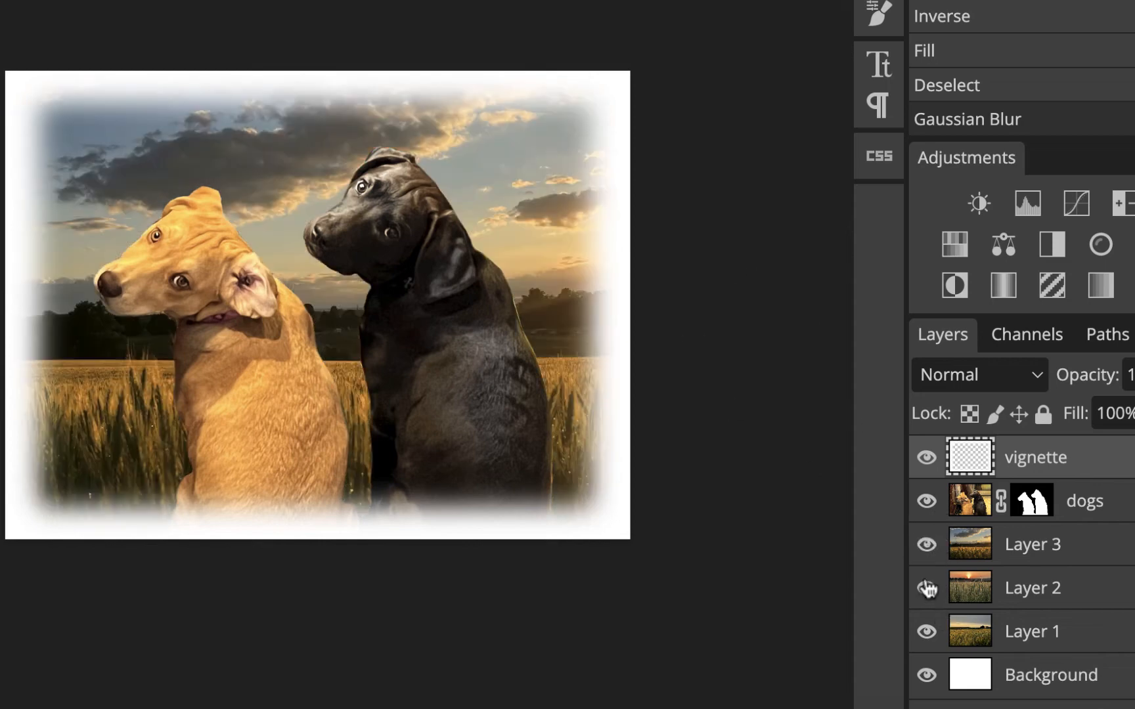
click(927, 588)
click(929, 546)
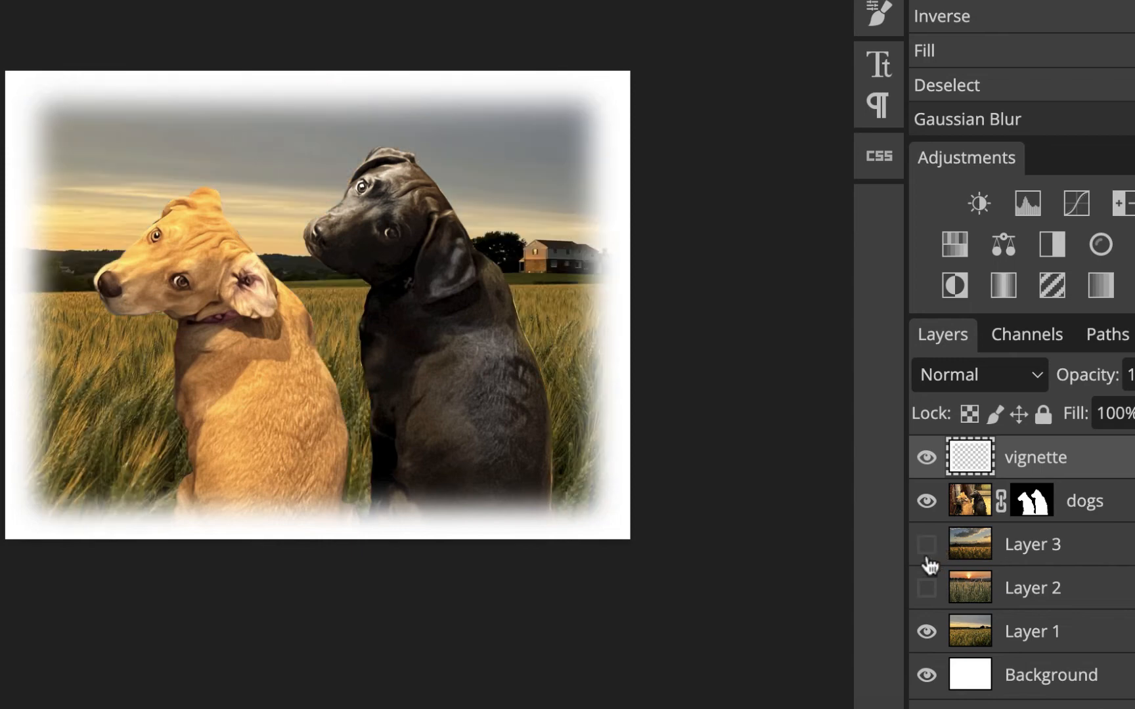
click(926, 460)
click(926, 460)
click(927, 546)
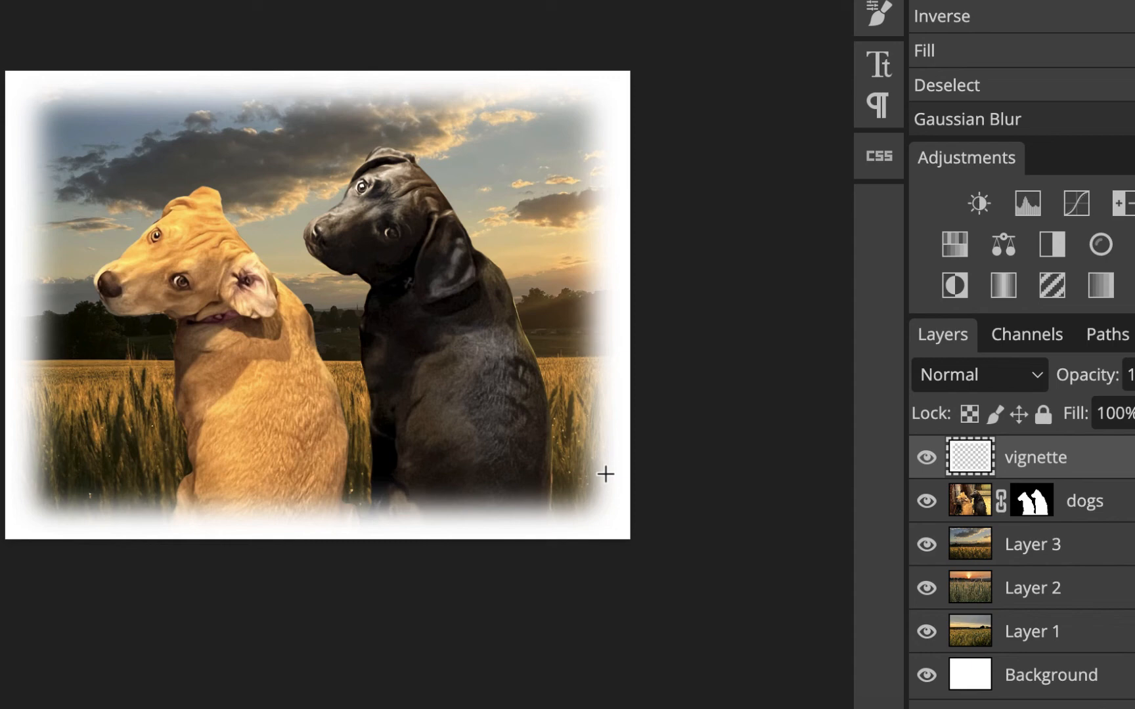
- Hide Layer 3 to show the red sunset background and export the image as dogs-sunset.jpg at 80% quality
click(926, 545)
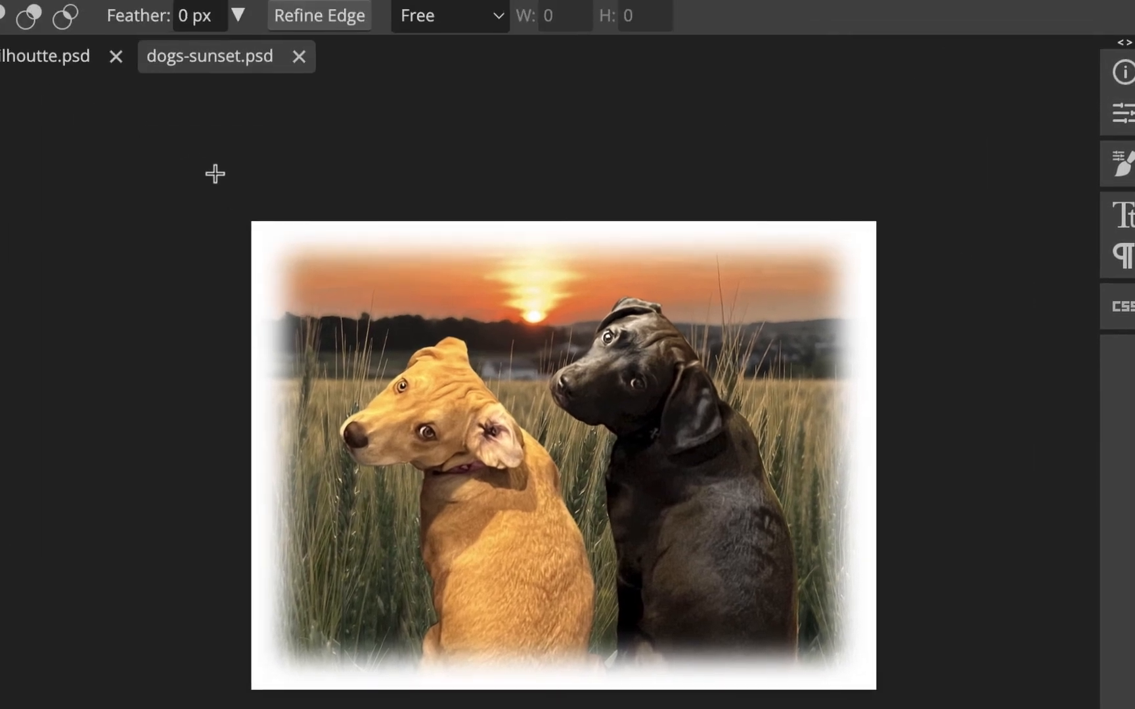
click(24, 44)
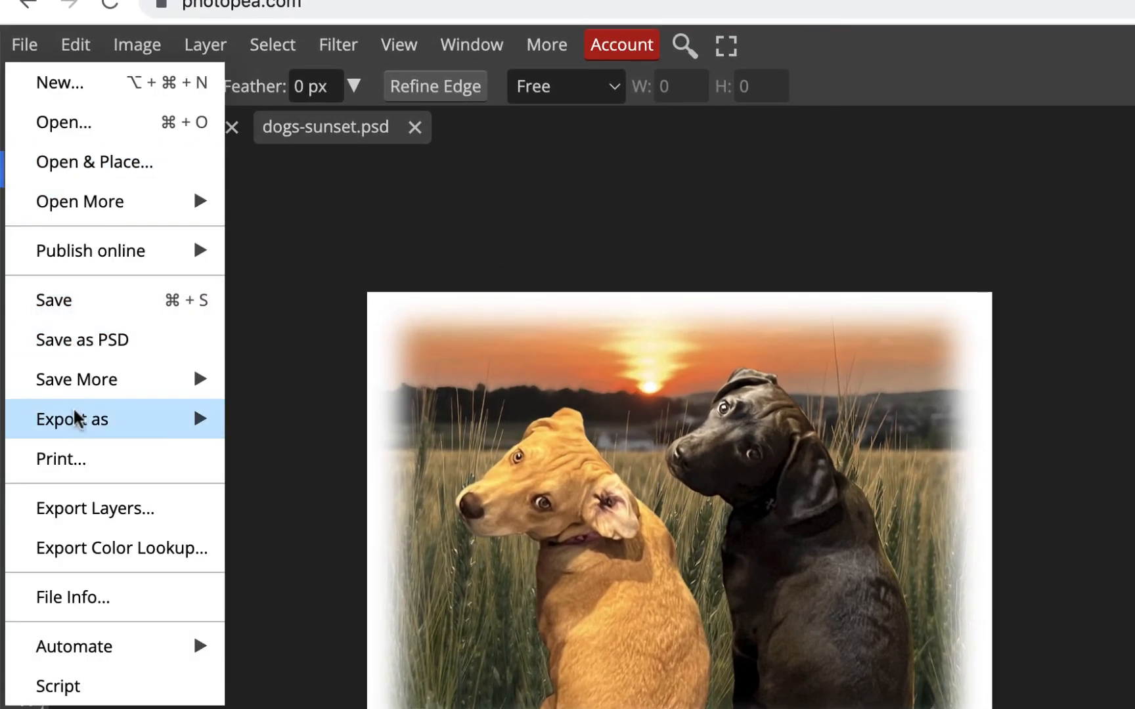
mouse_move(76, 423)
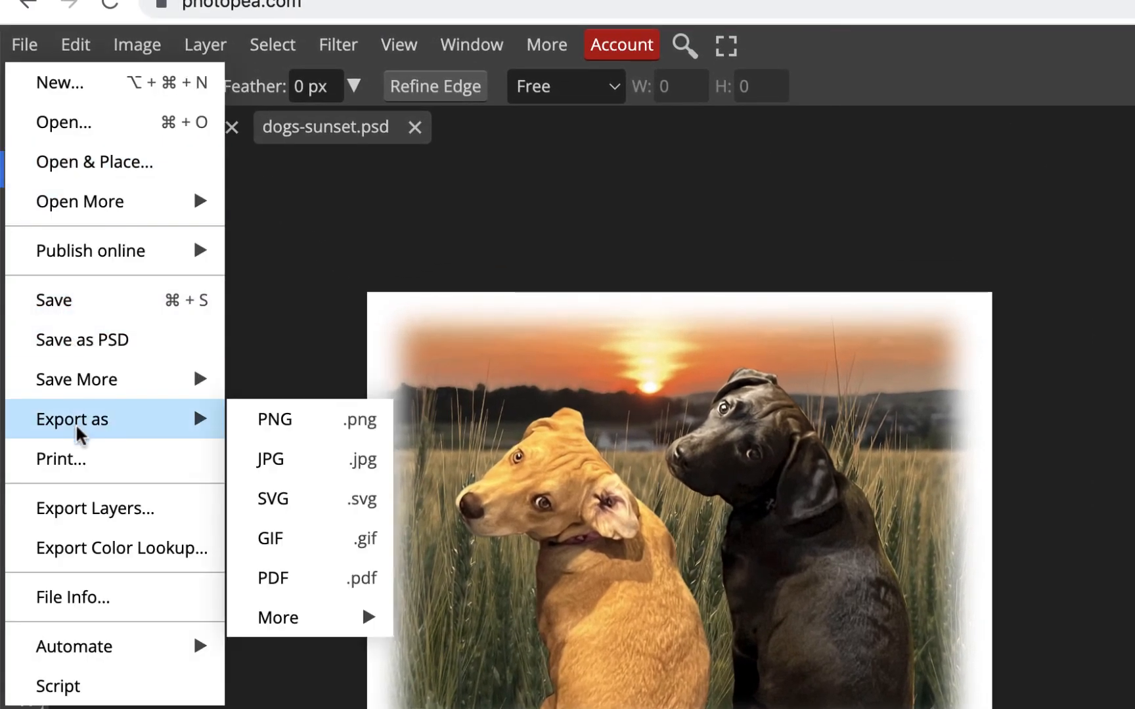
click(284, 461)
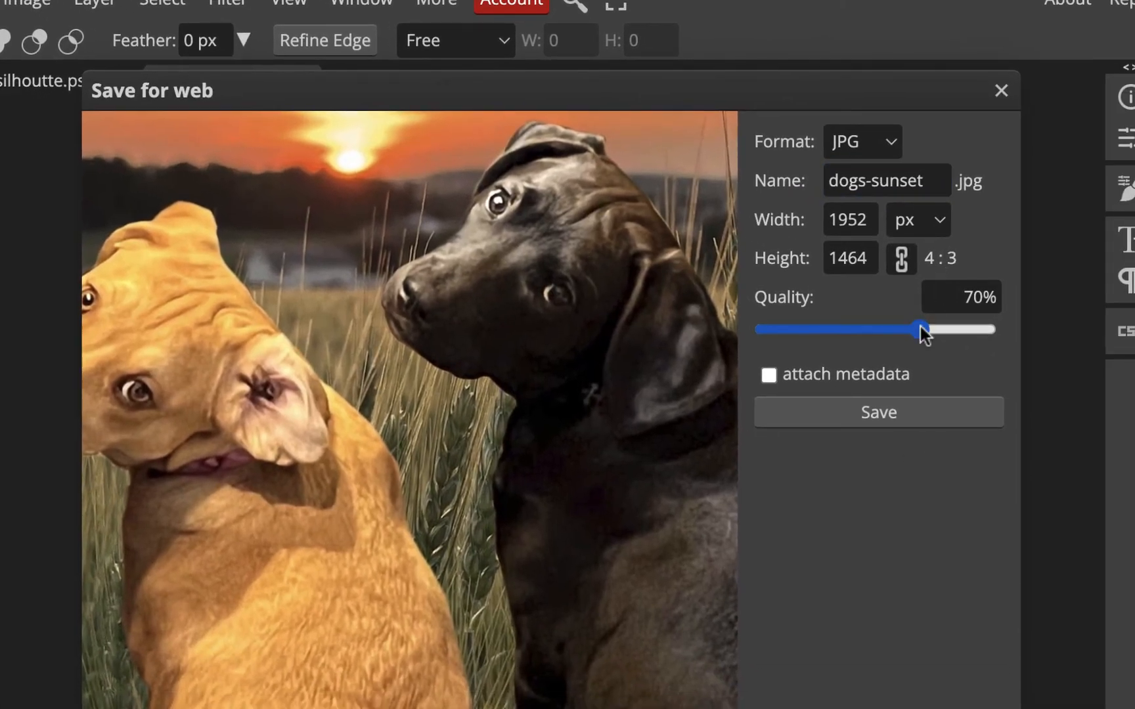
drag(922, 329, 941, 329)
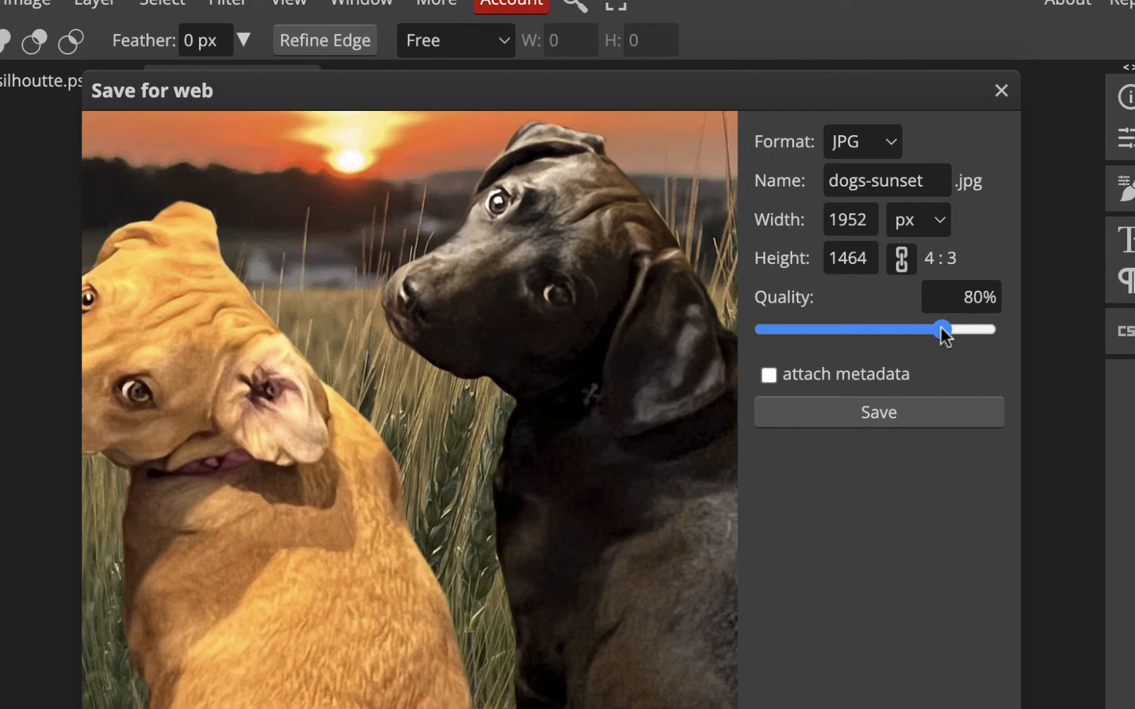
click(872, 407)
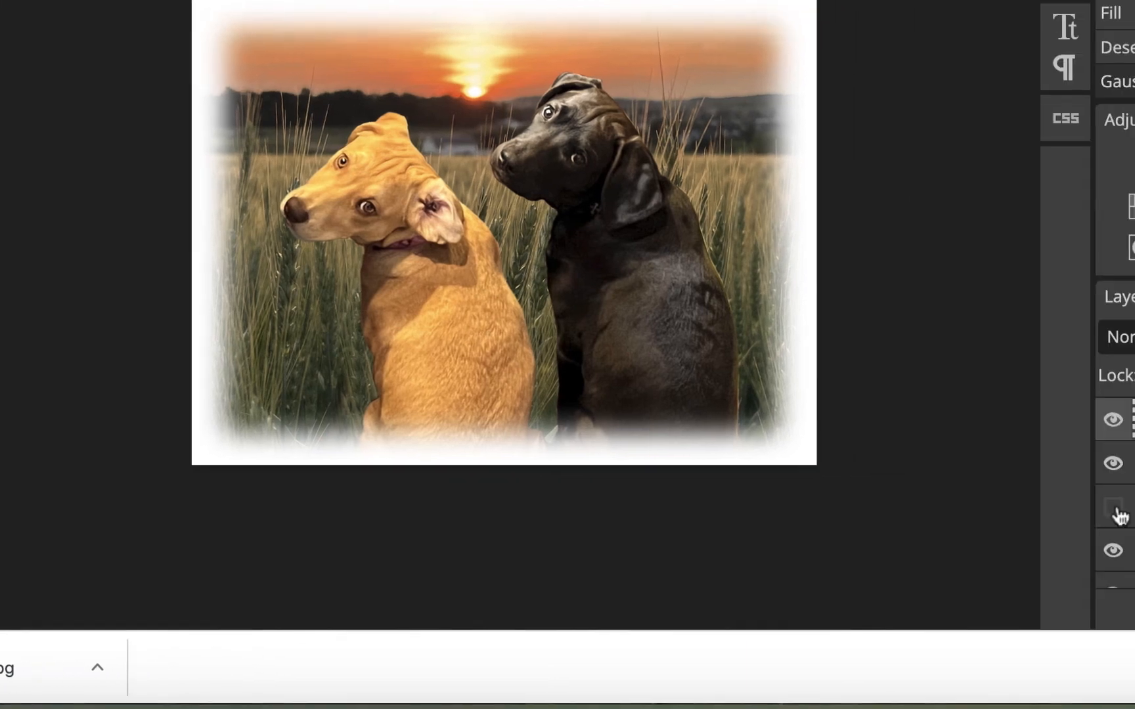
- Show Layer 3 with the cloudy sky and export the image as a JPG named dogs-clouds
click(1116, 510)
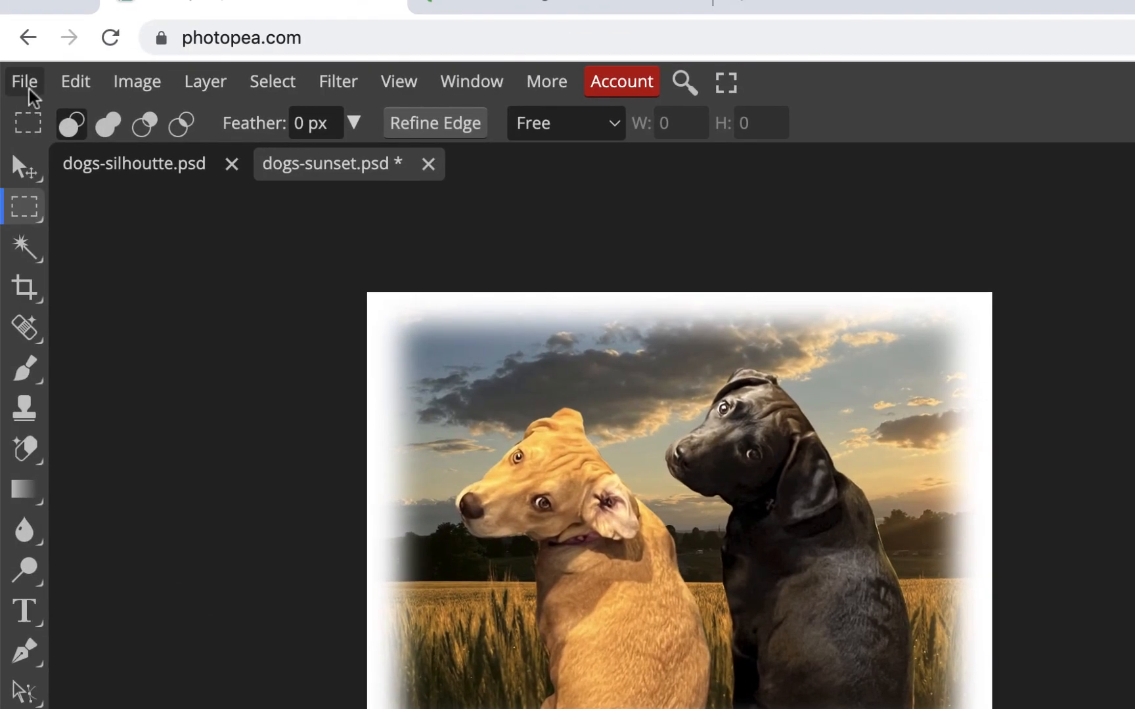
click(26, 84)
mouse_move(71, 453)
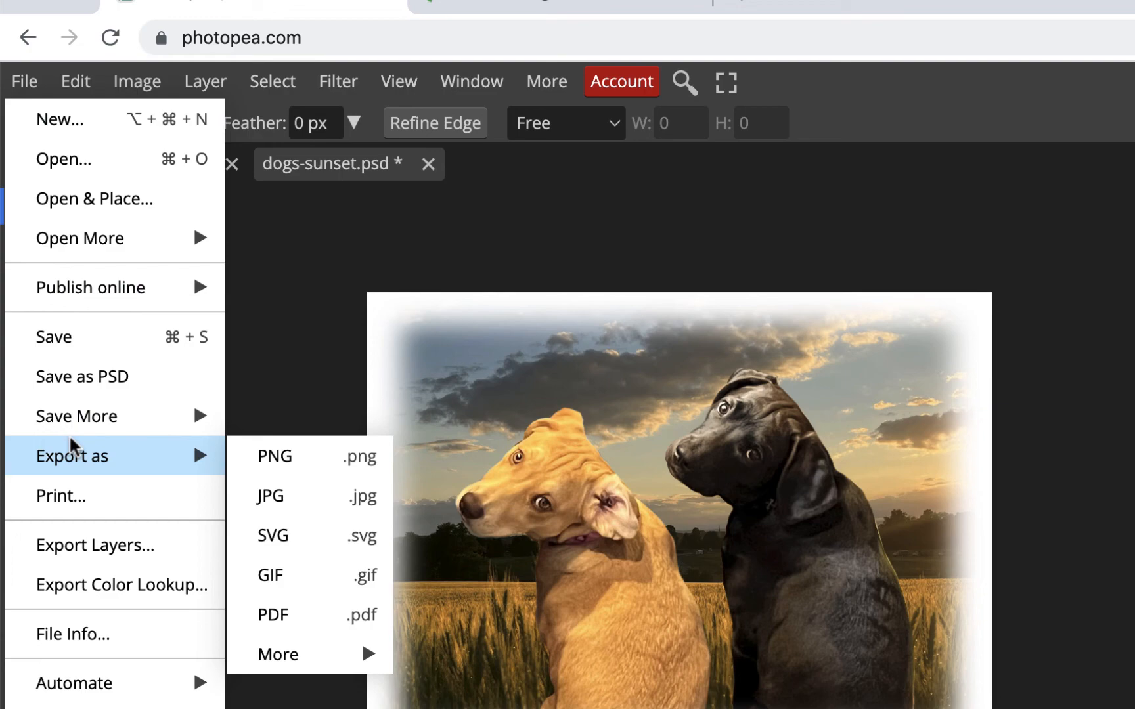
click(282, 501)
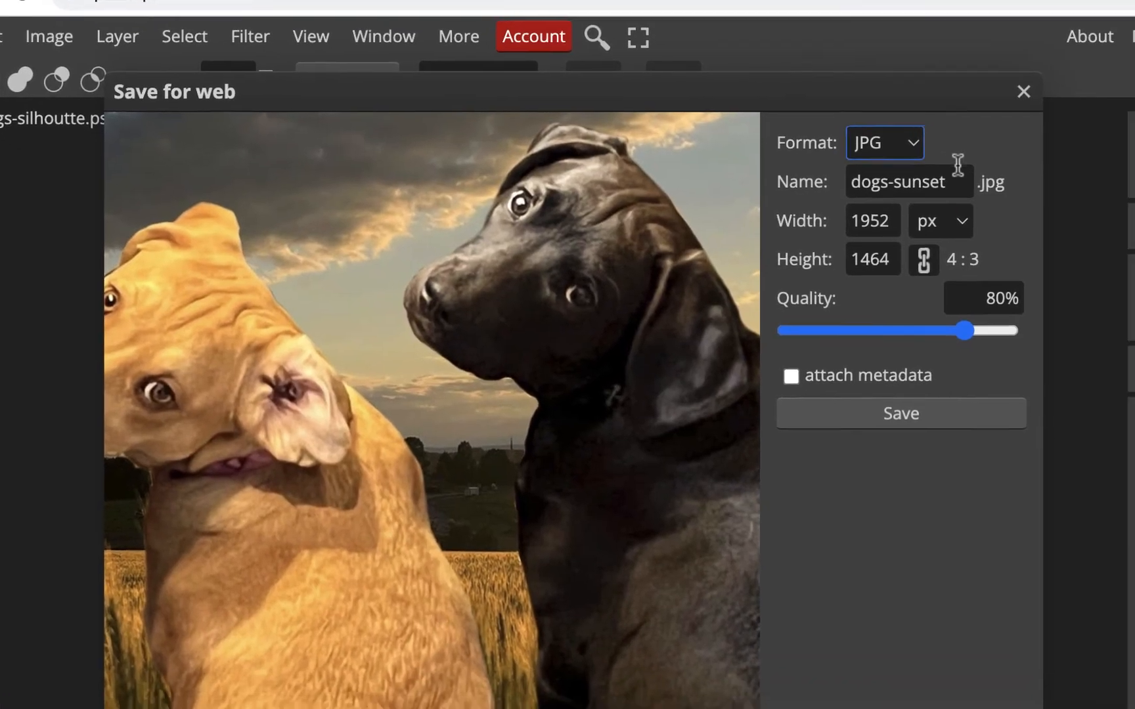
click(1035, 223)
drag(910, 157, 852, 159)
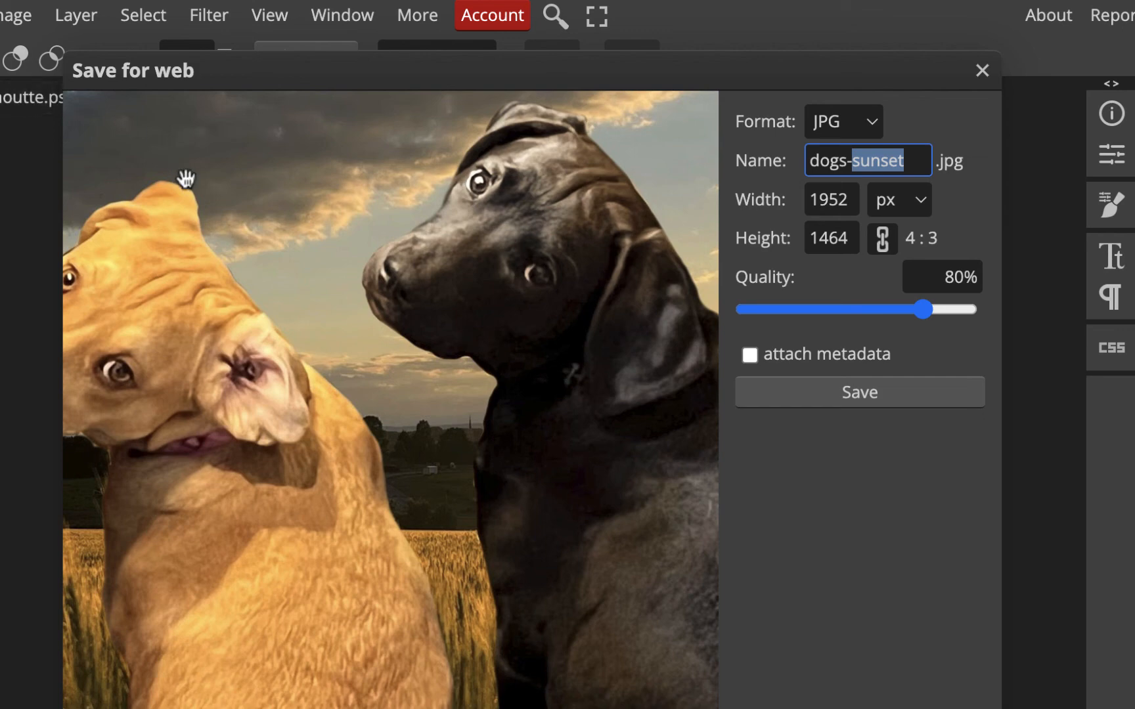
text(cloud)
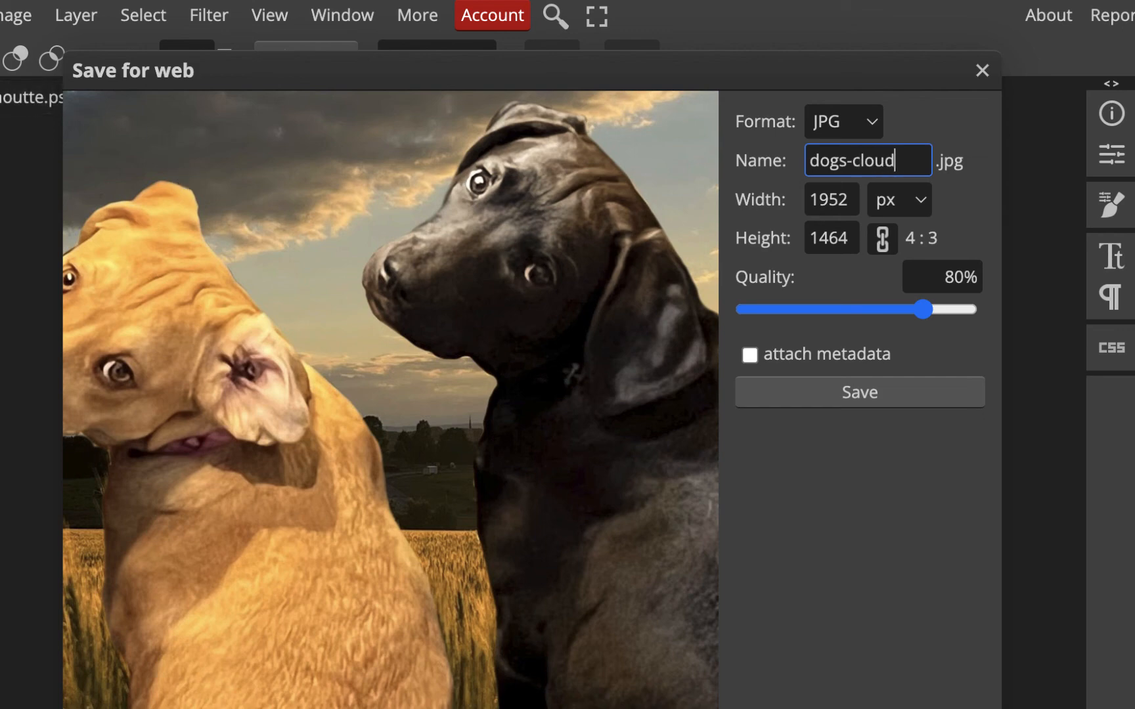
click(867, 392)
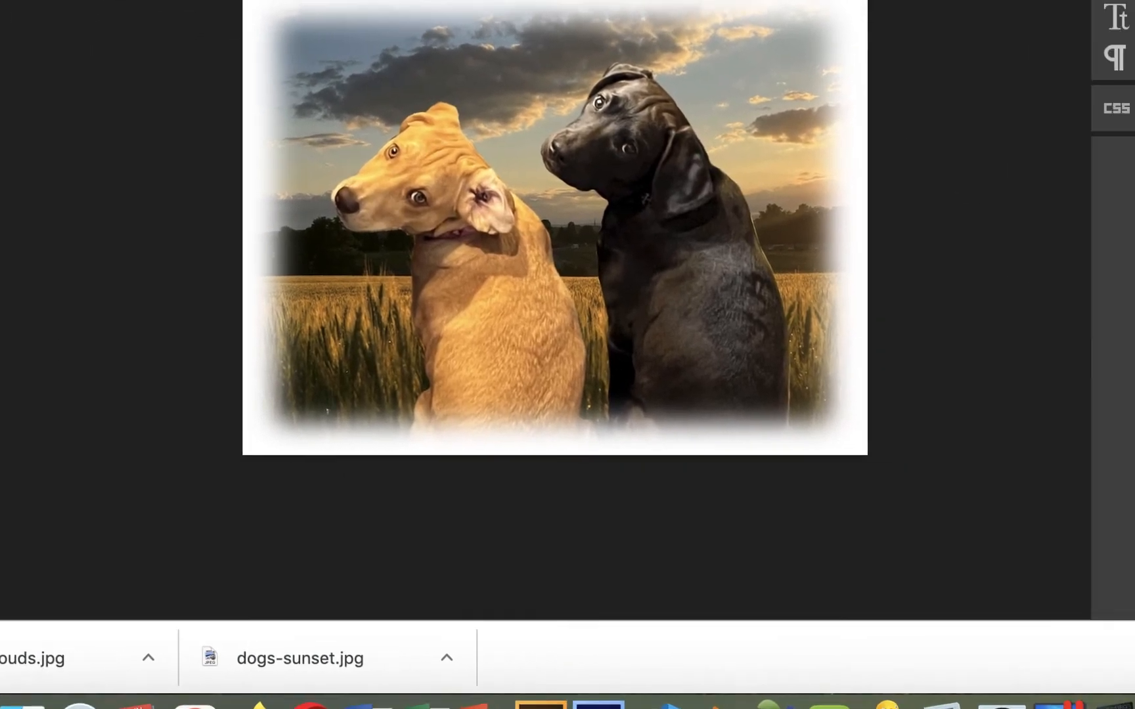
- Hide Layer 3 and Layer 2 so Layer 1 is the background, and export the image as dogs-wheat-house.jpg
click(651, 475)
click(600, 435)
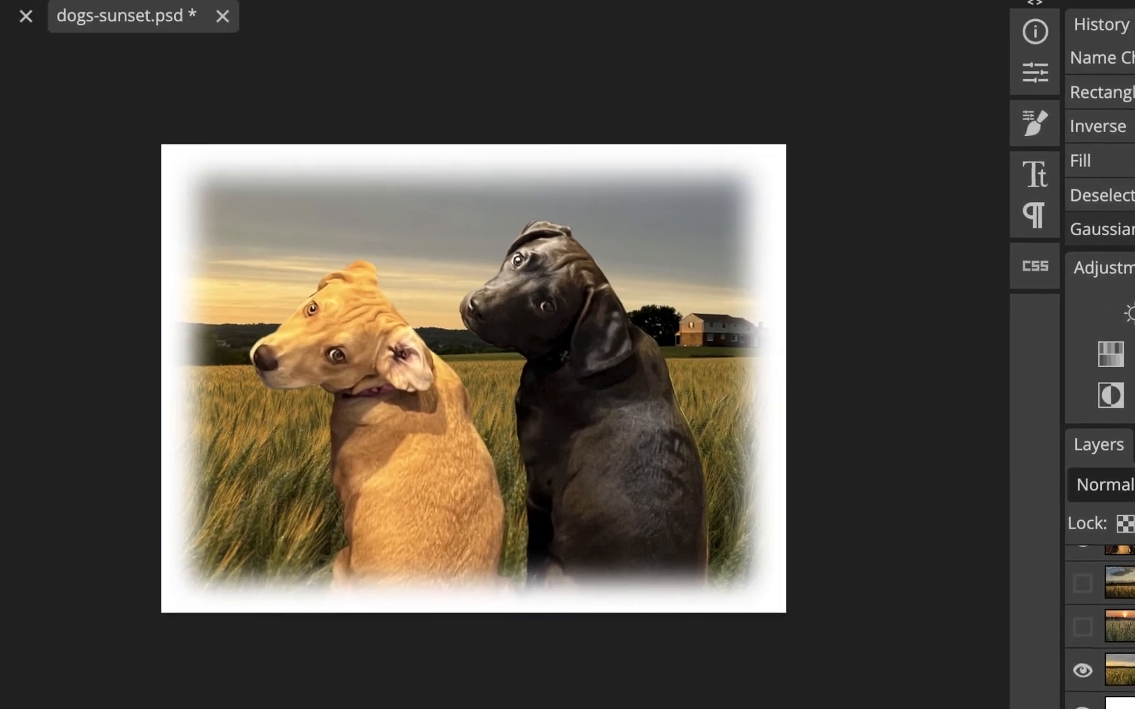
click(22, 45)
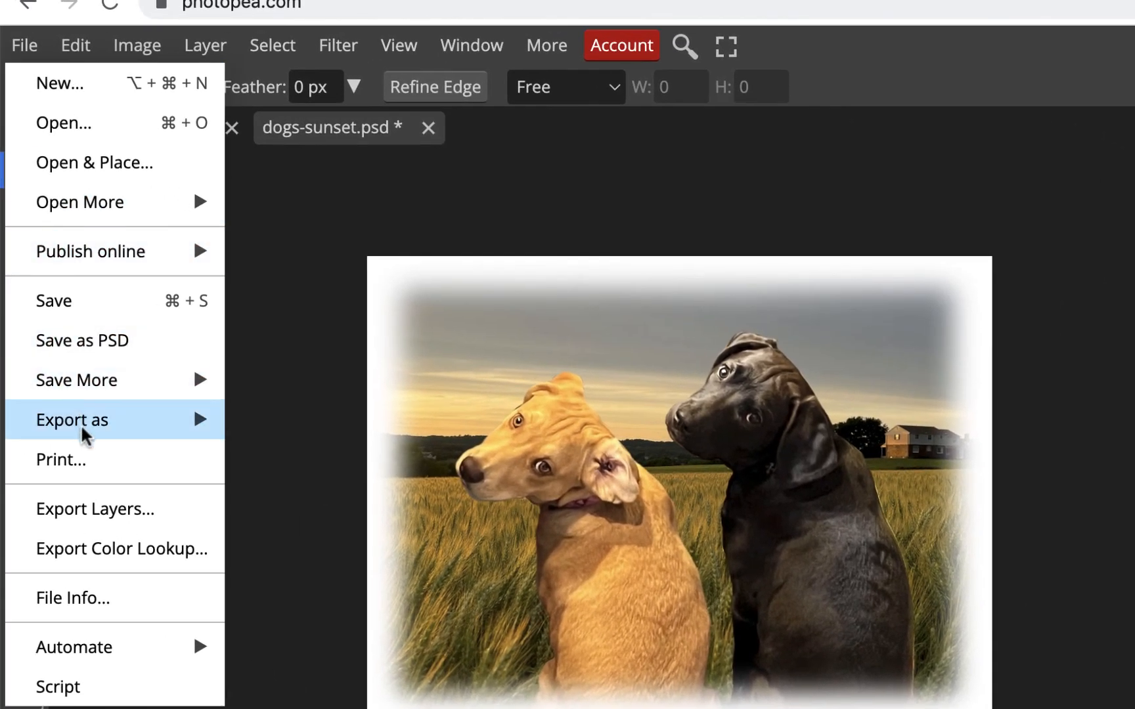
mouse_move(82, 431)
click(329, 461)
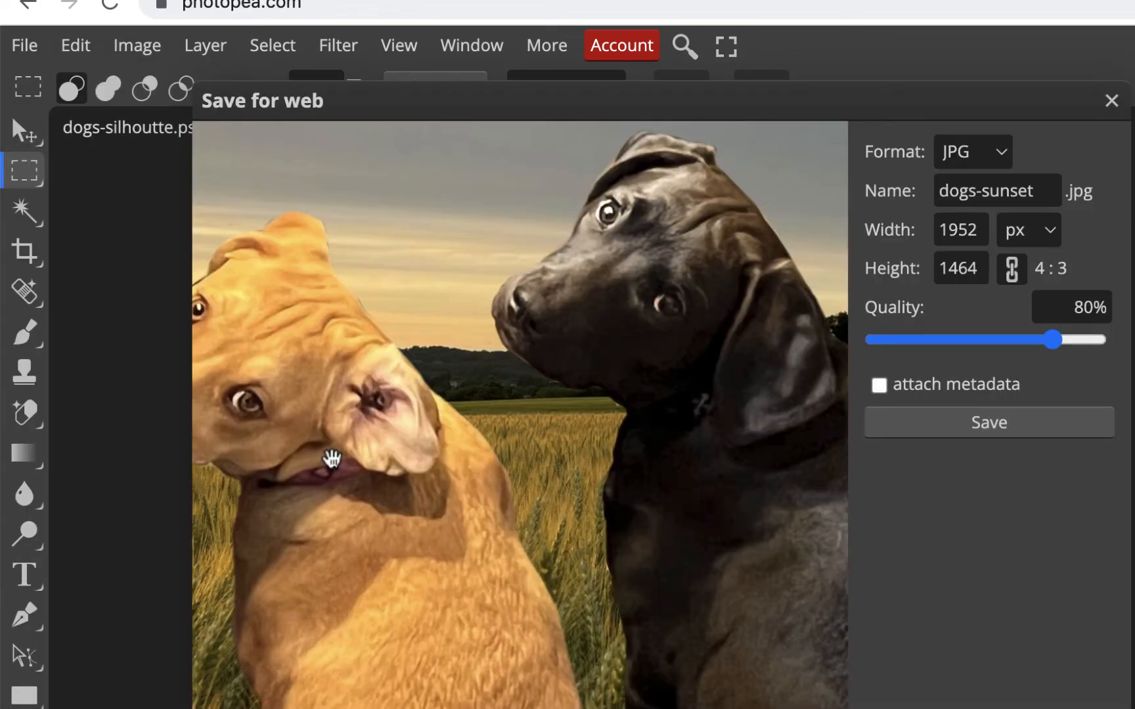
click(990, 191)
double_click(990, 191)
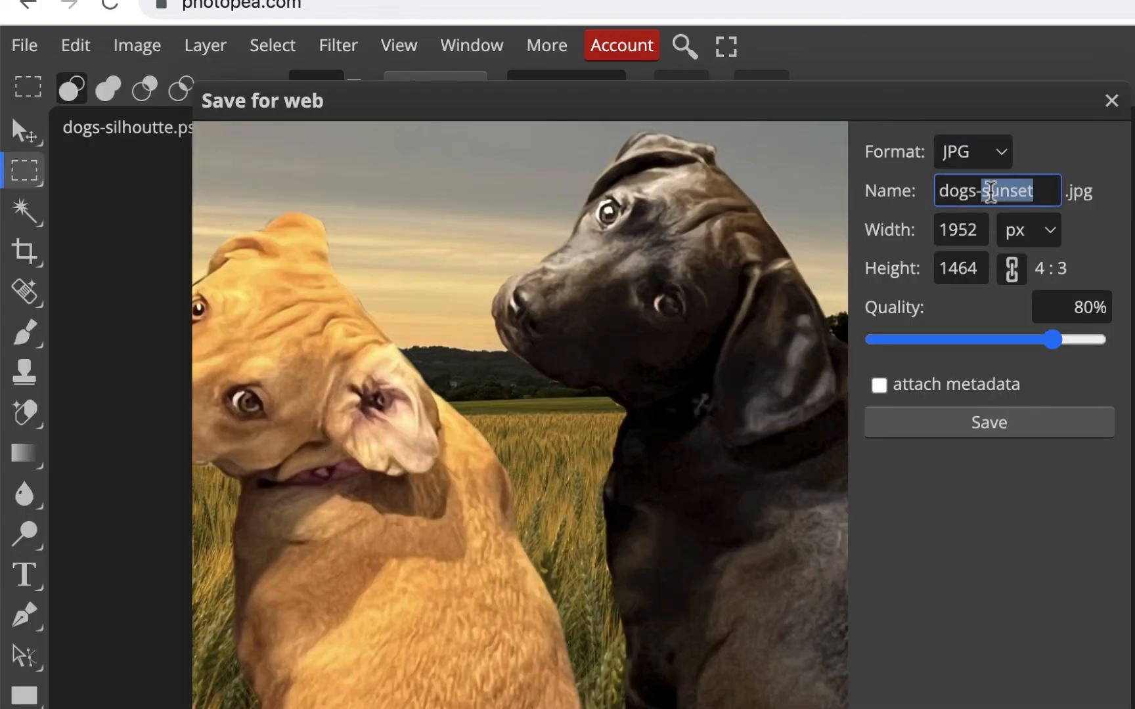
text(wheat-house)
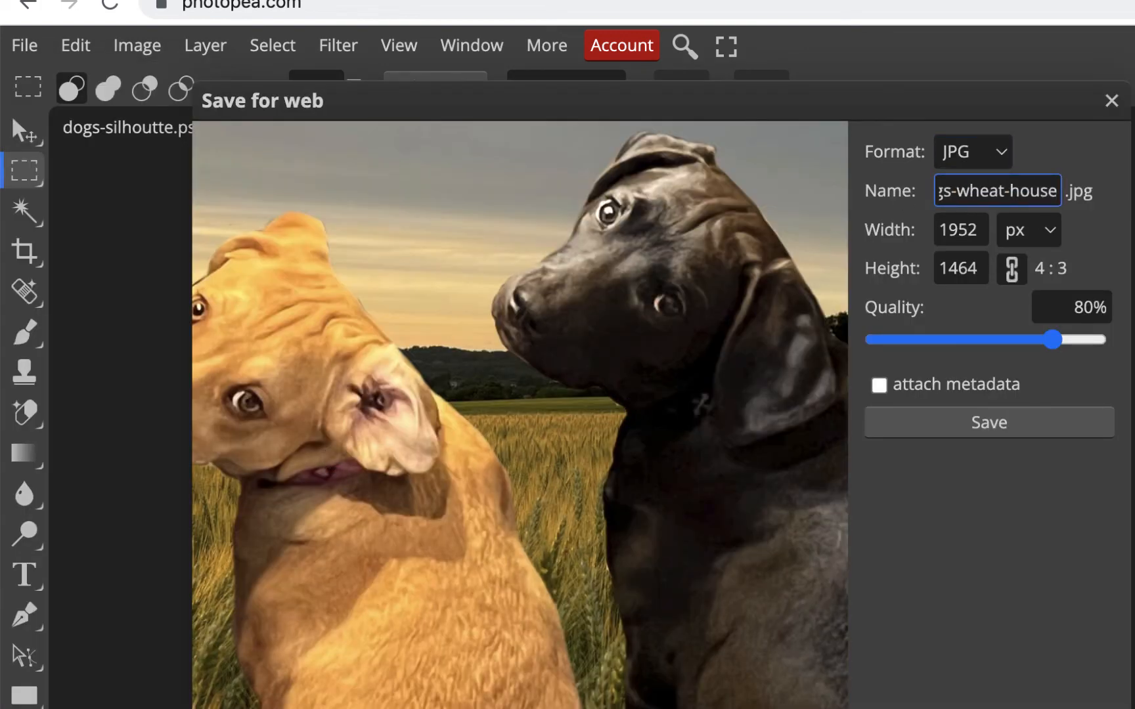
click(1008, 424)
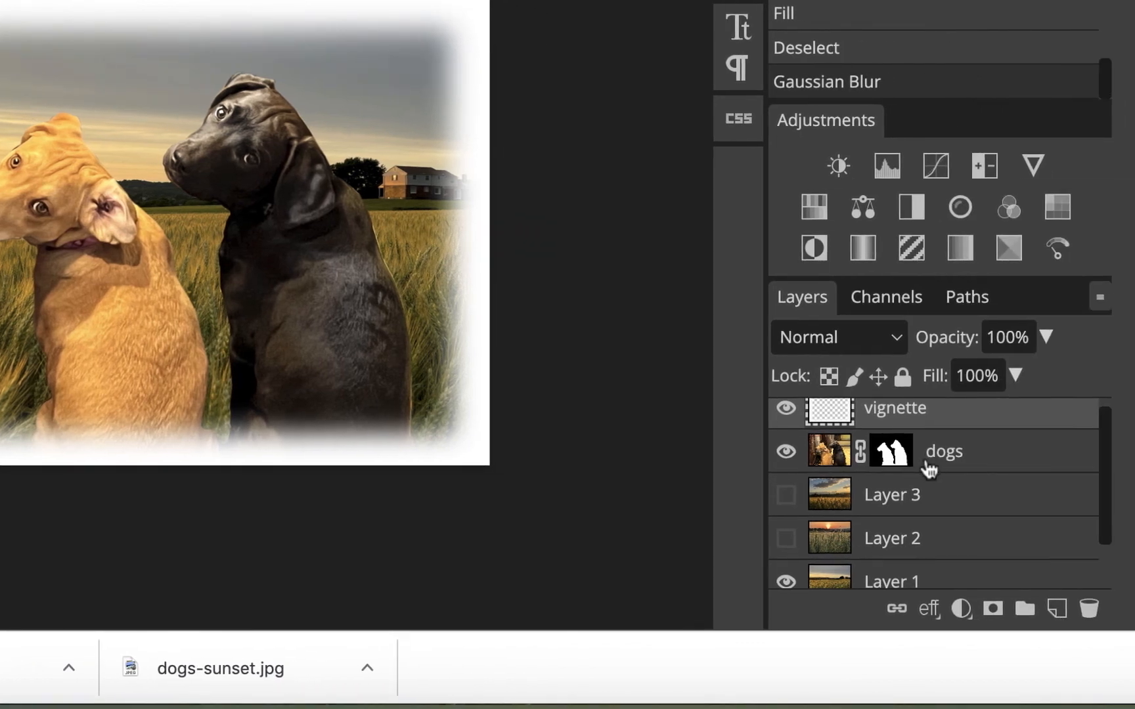
- Bring up the raster mask options of the dogs layer, dismiss them, and activate the Move tool on that layer
right_click(891, 455)
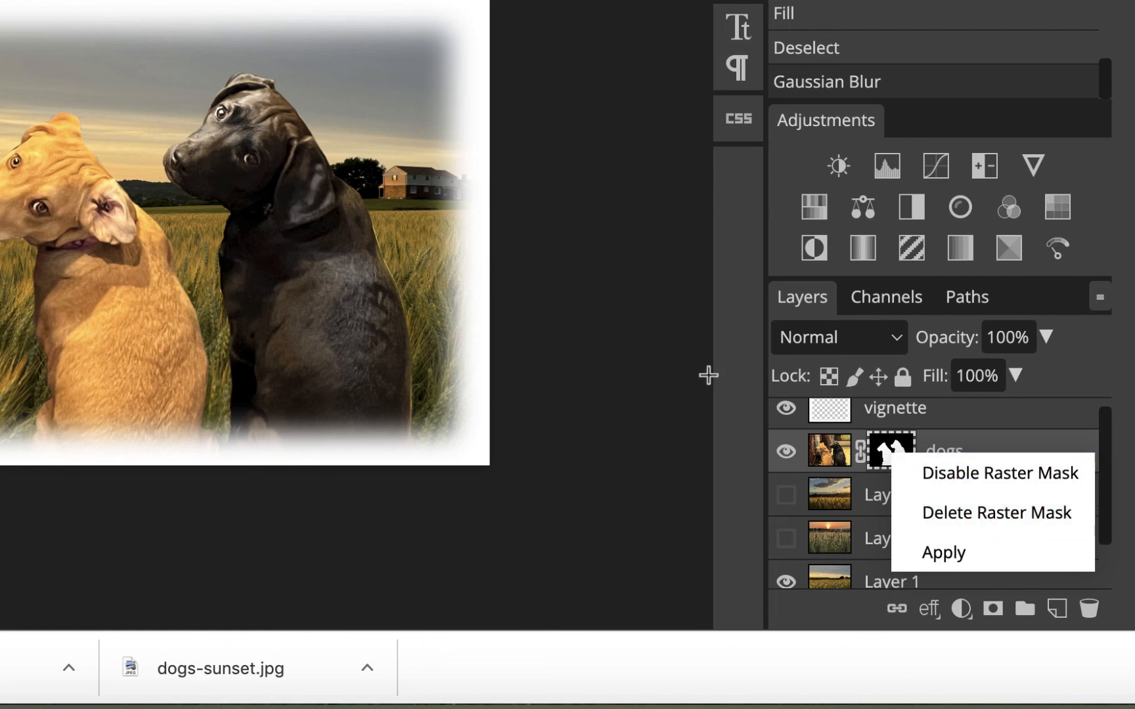
key(v)
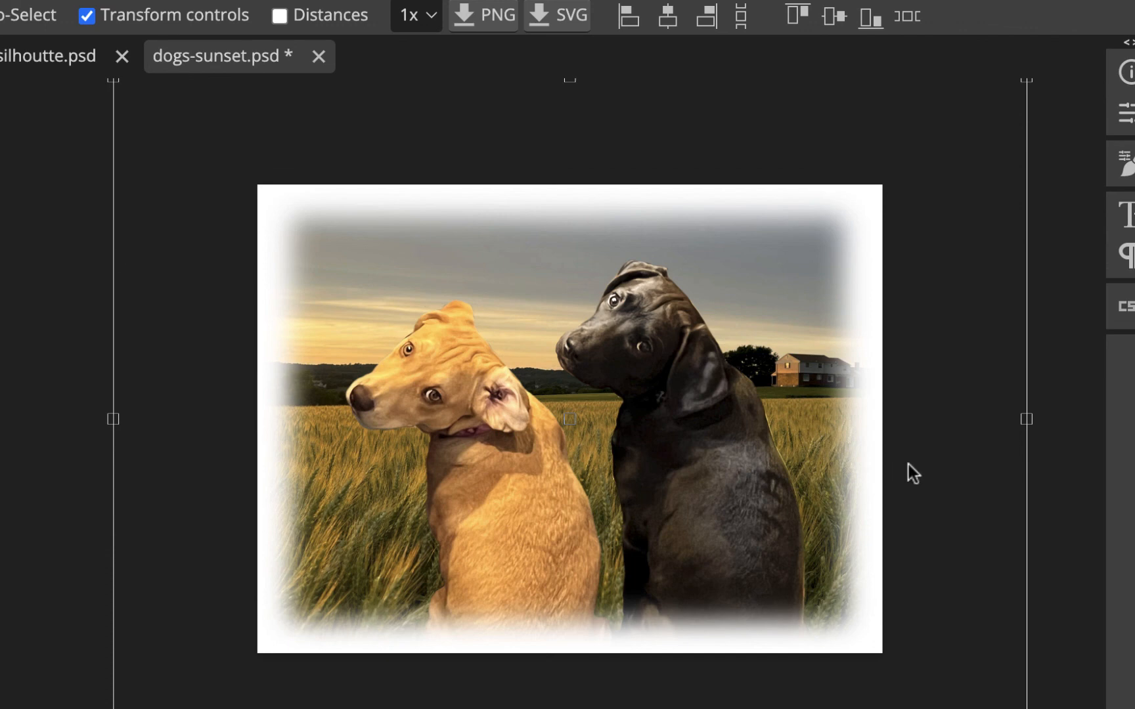
scroll(570, 421, up, 1)
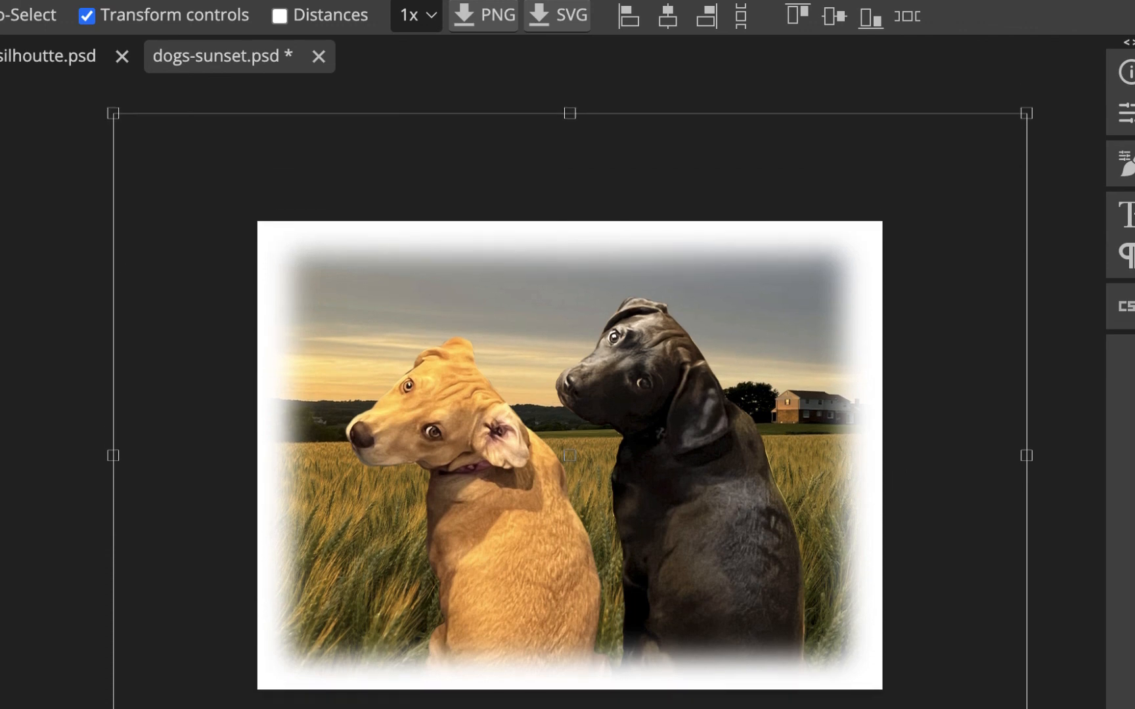